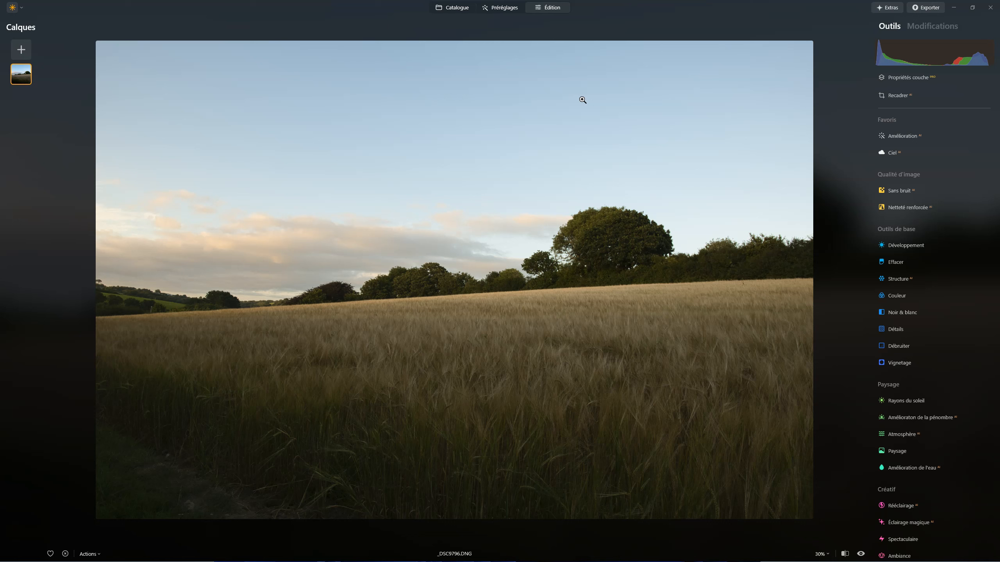
Step: Raise the Quantité of the Structure AI adjustment to about 46
click(904, 279)
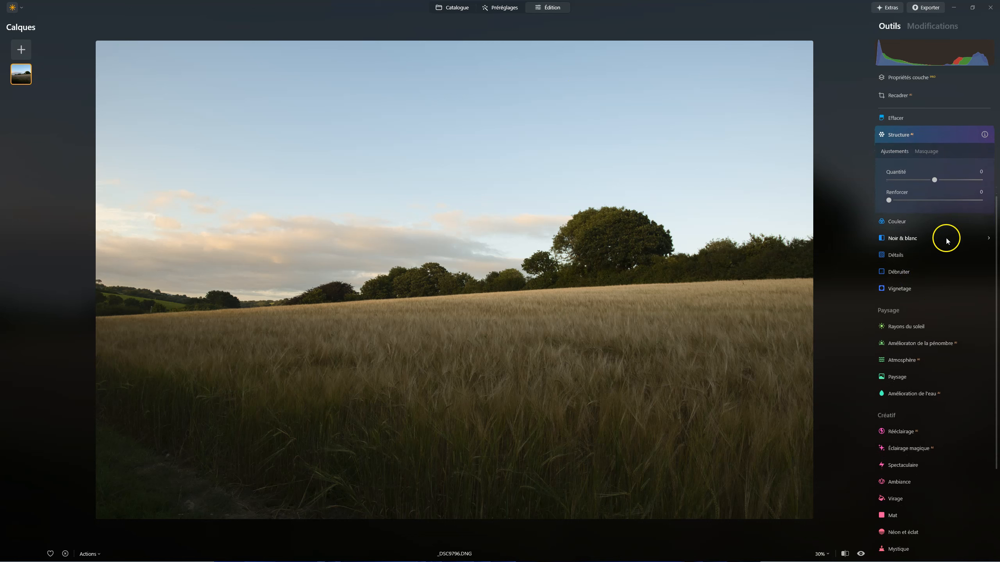
drag(934, 181, 956, 181)
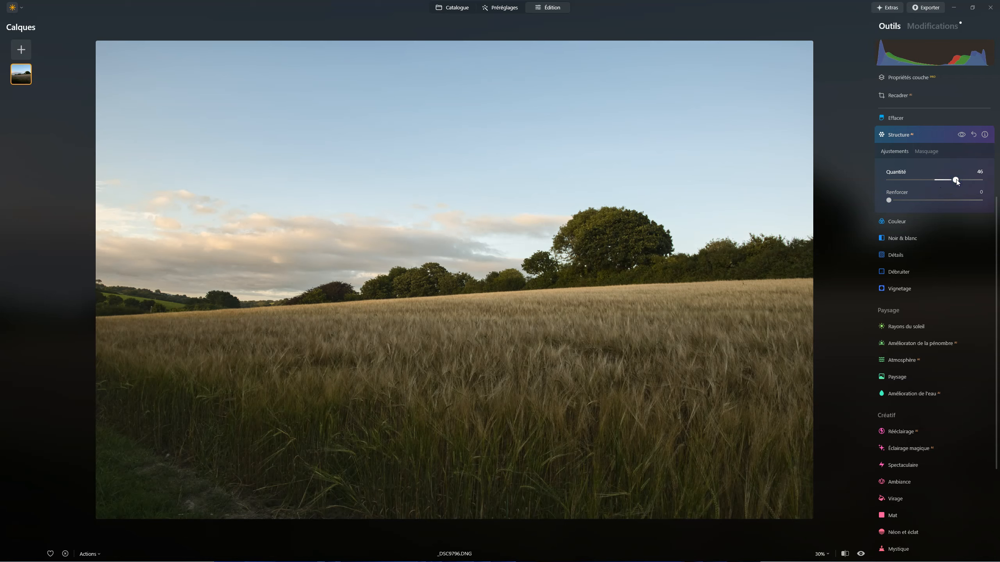
double_click(941, 182)
mouse_move(955, 181)
mouse_down()
mouse_move(937, 183)
mouse_move(952, 184)
mouse_up()
Step: Try the AI mask for the Structure adjustment with the Sol naturel and Flore areas, and deselect them again
click(927, 152)
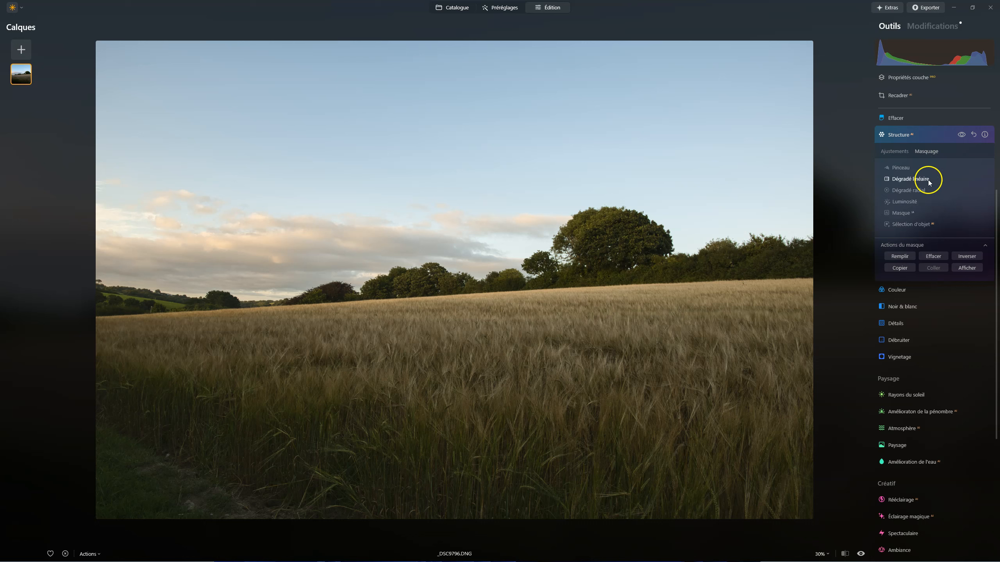
click(903, 215)
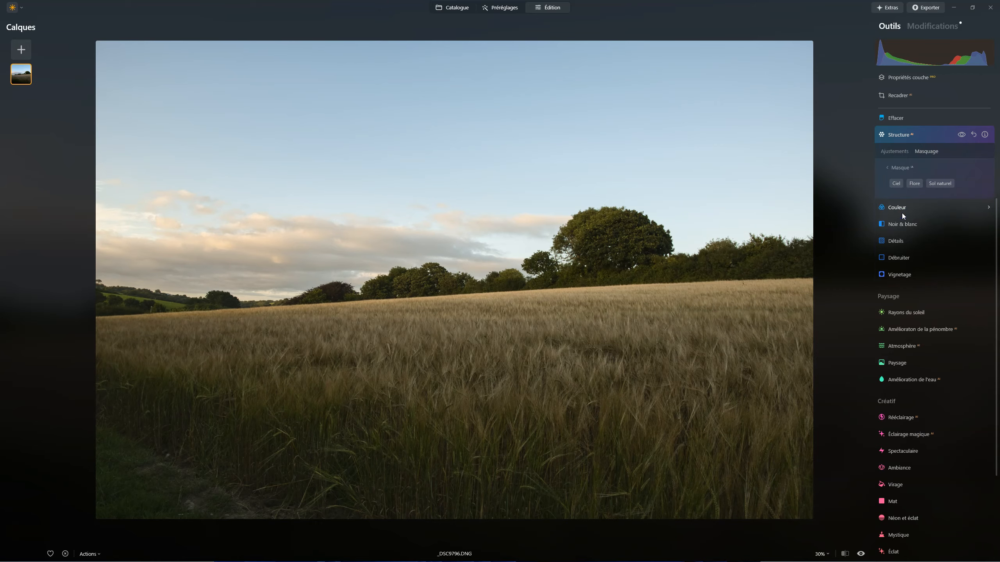
click(939, 185)
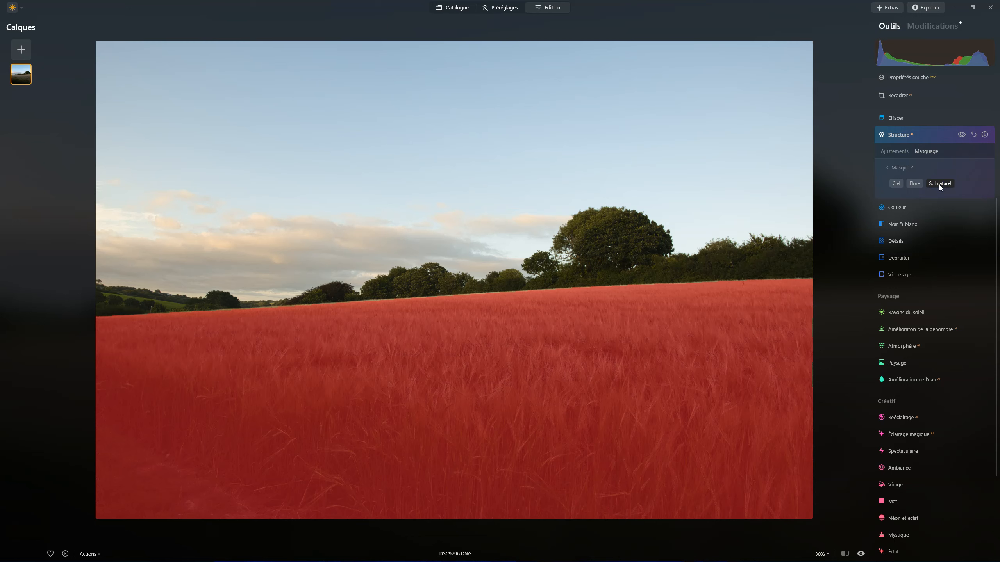
click(915, 183)
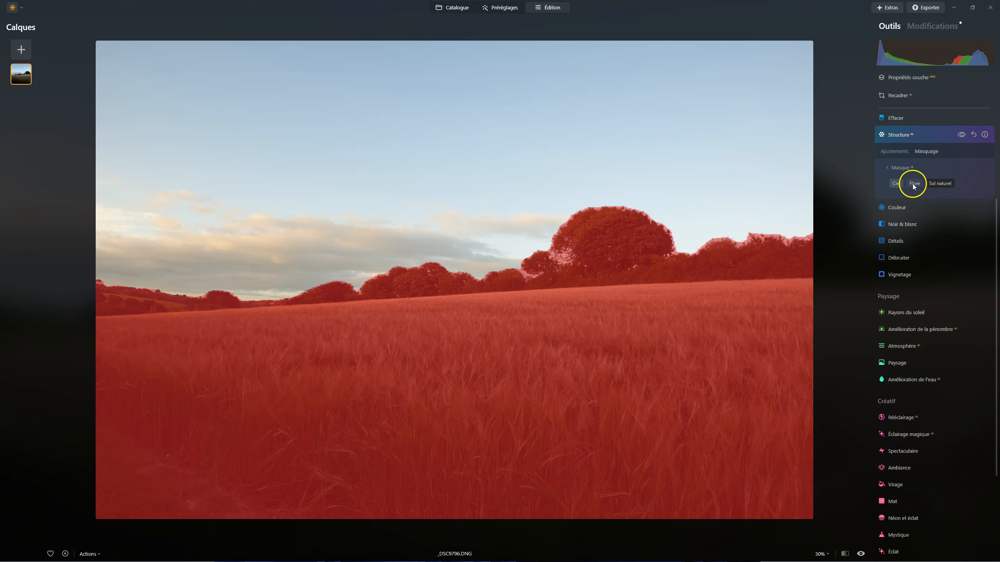
click(939, 184)
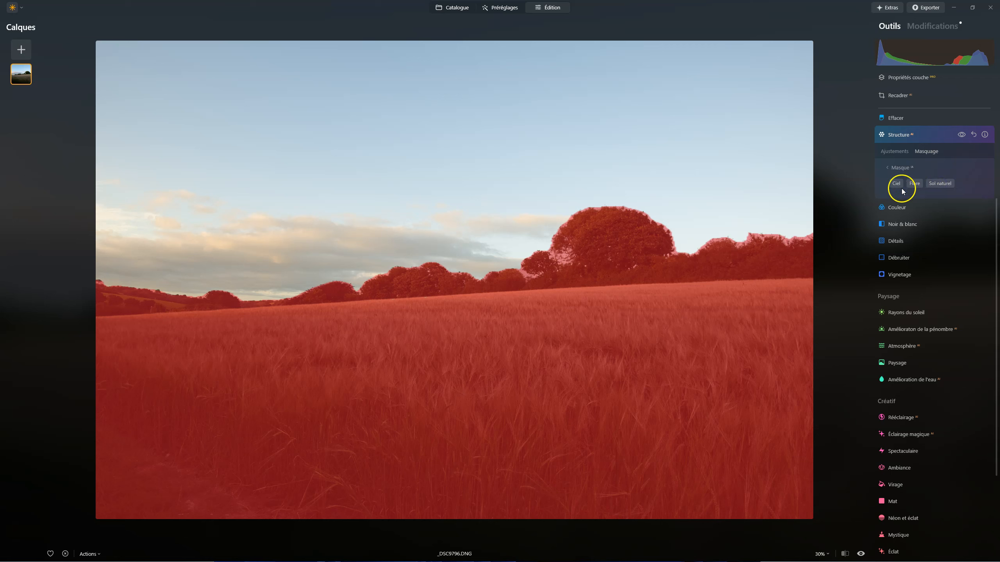
click(940, 184)
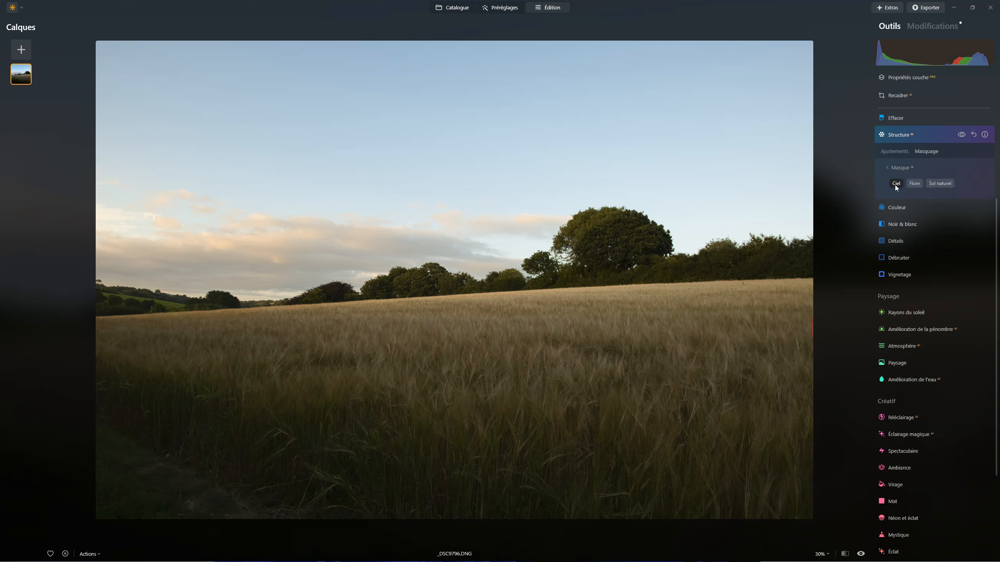
Step: Try masking the land by selecting Ciel in the AI mask and inverting it, and clear the mask
click(895, 184)
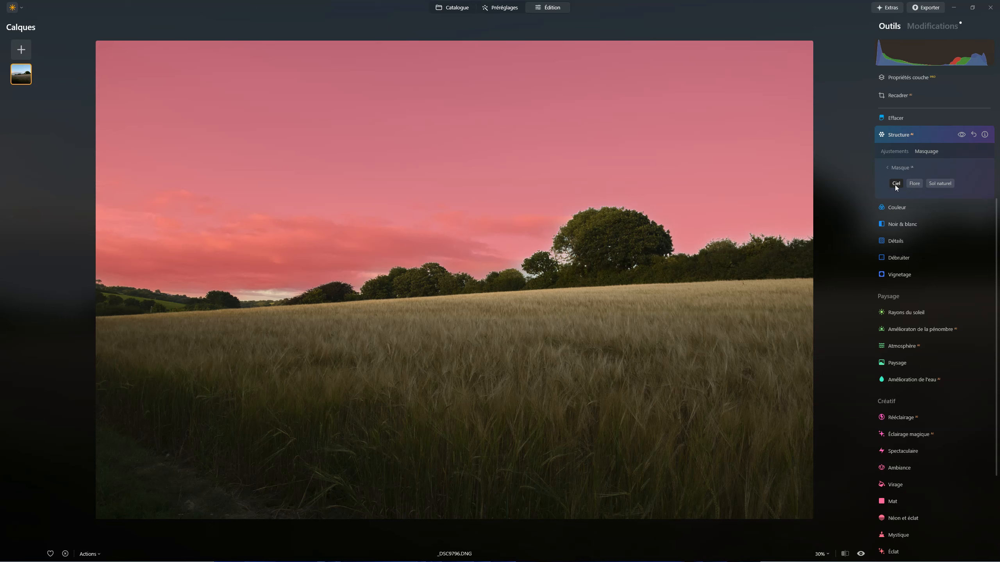
click(899, 169)
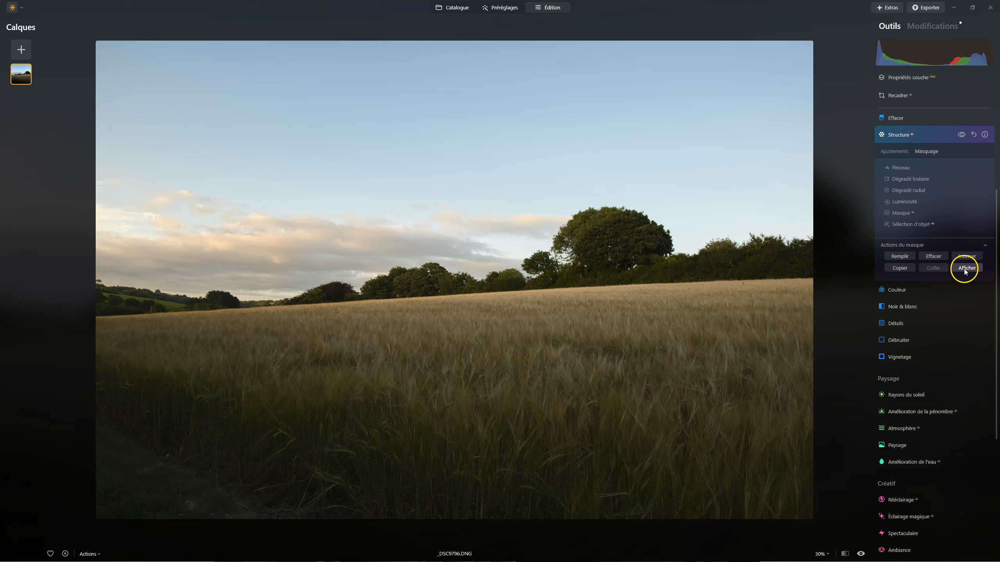
click(965, 267)
click(965, 257)
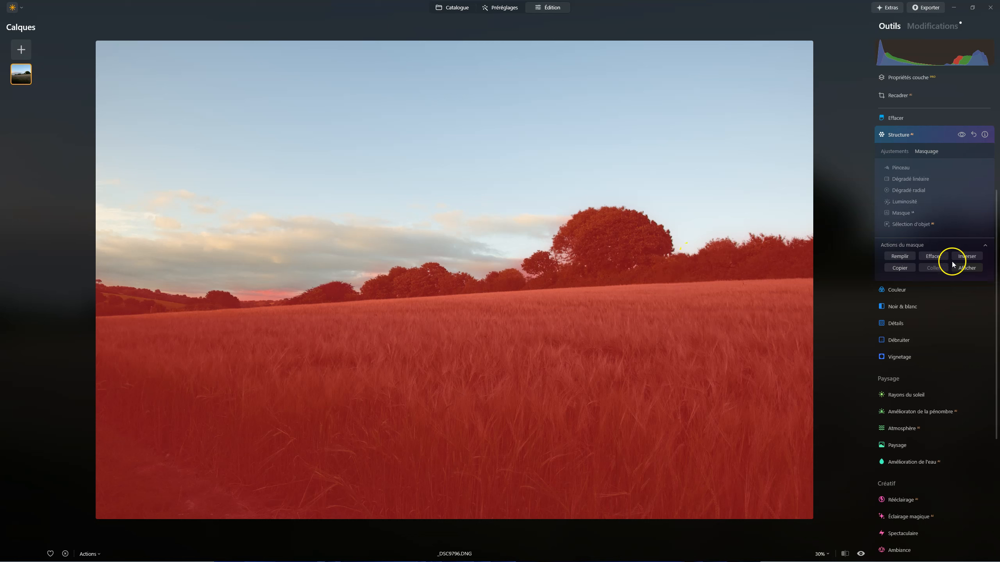
click(937, 257)
Step: Use AI object selection to mask the large tree and the hedge beneath and beside it
click(917, 224)
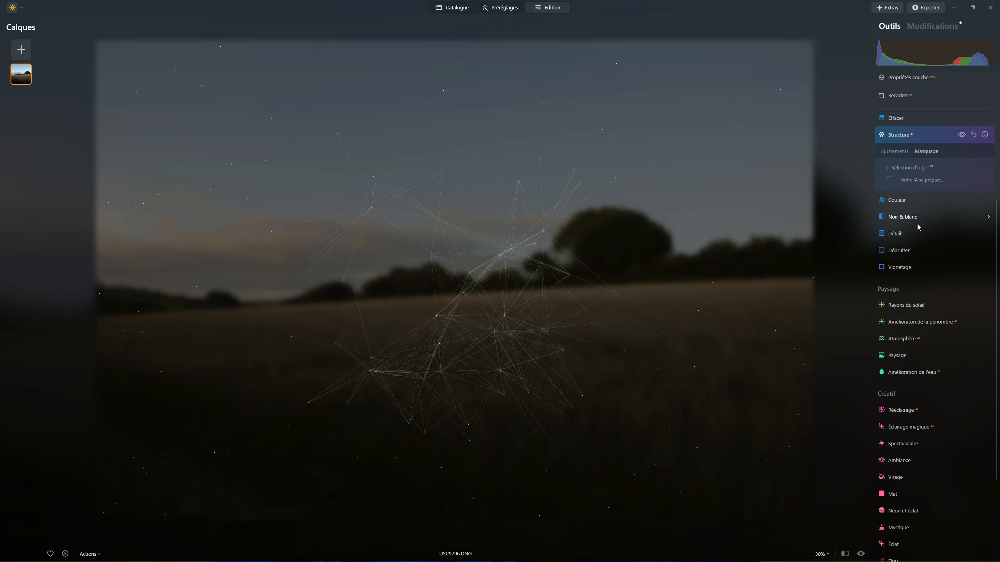
click(593, 272)
click(612, 243)
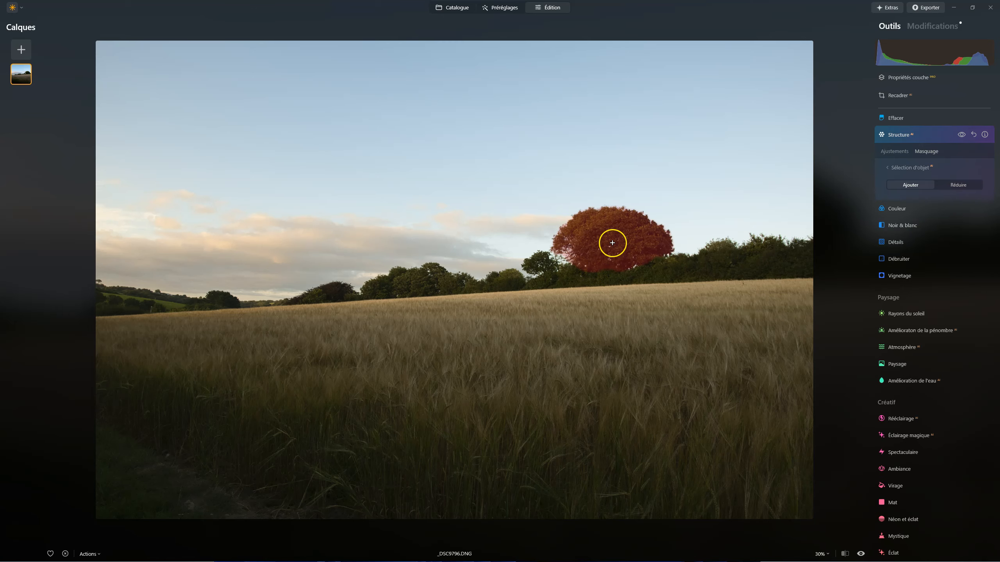
click(612, 243)
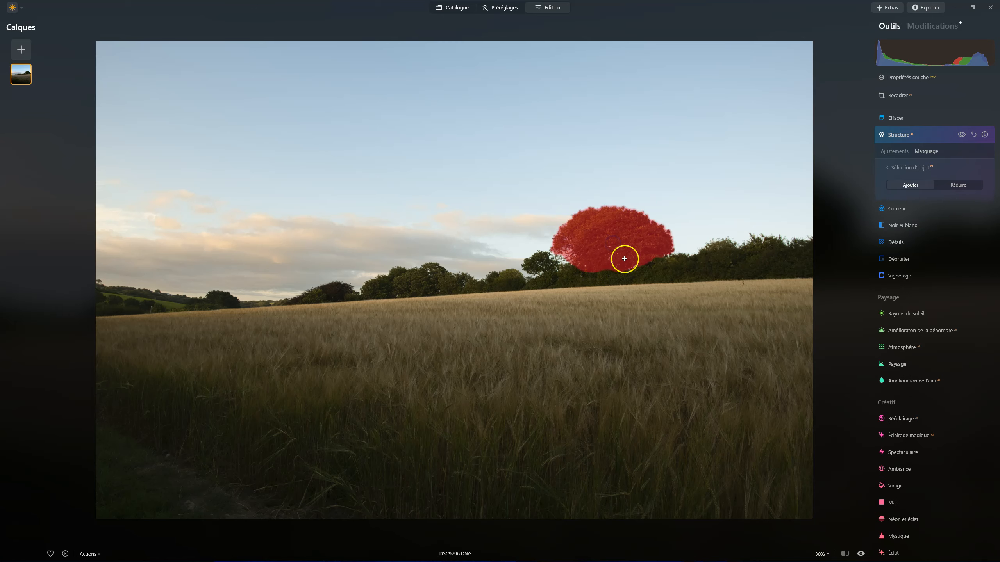
click(654, 273)
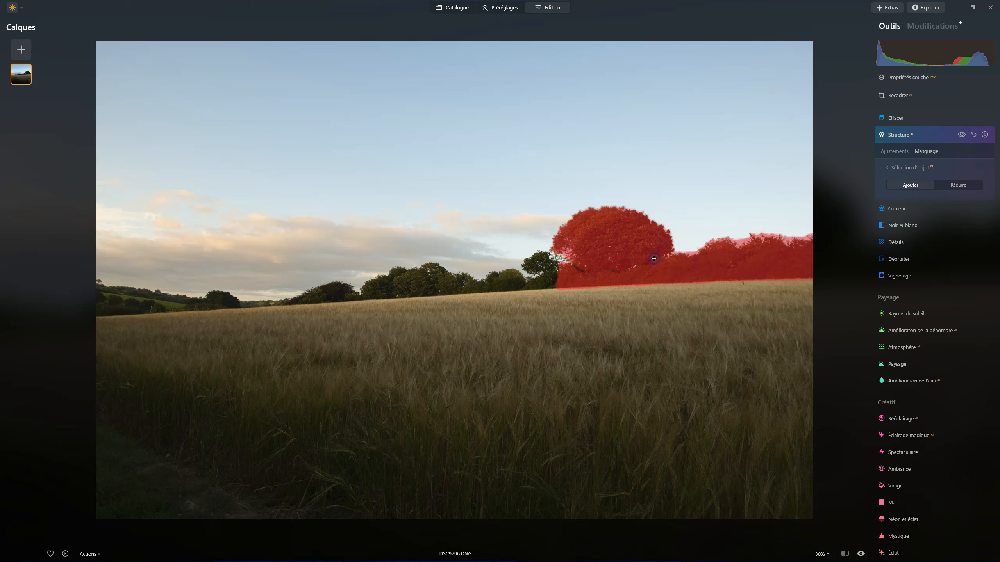
Step: Add the smaller trees and the distant hillside along the horizon to the object selection mask
click(551, 269)
click(497, 283)
click(446, 284)
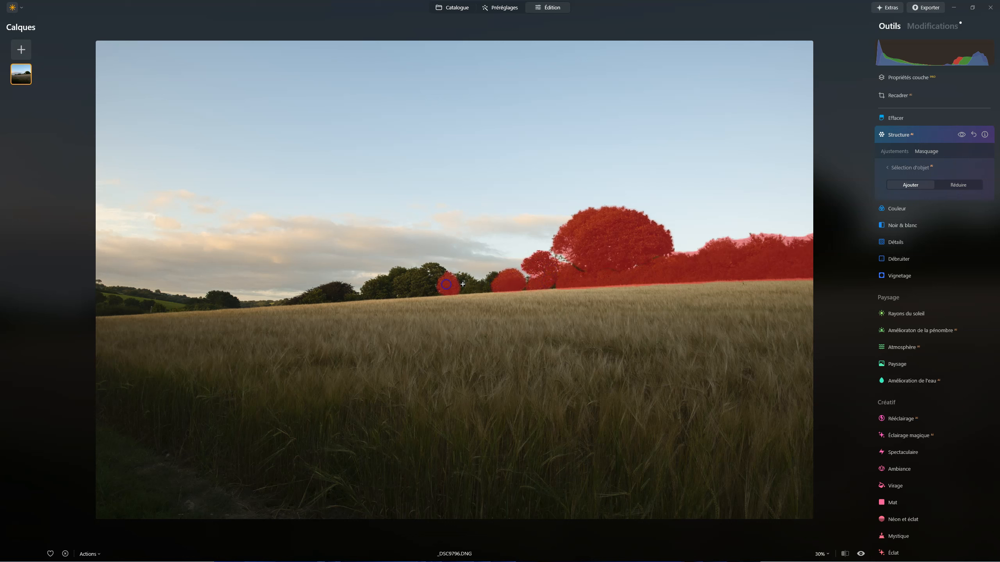
click(432, 280)
click(382, 281)
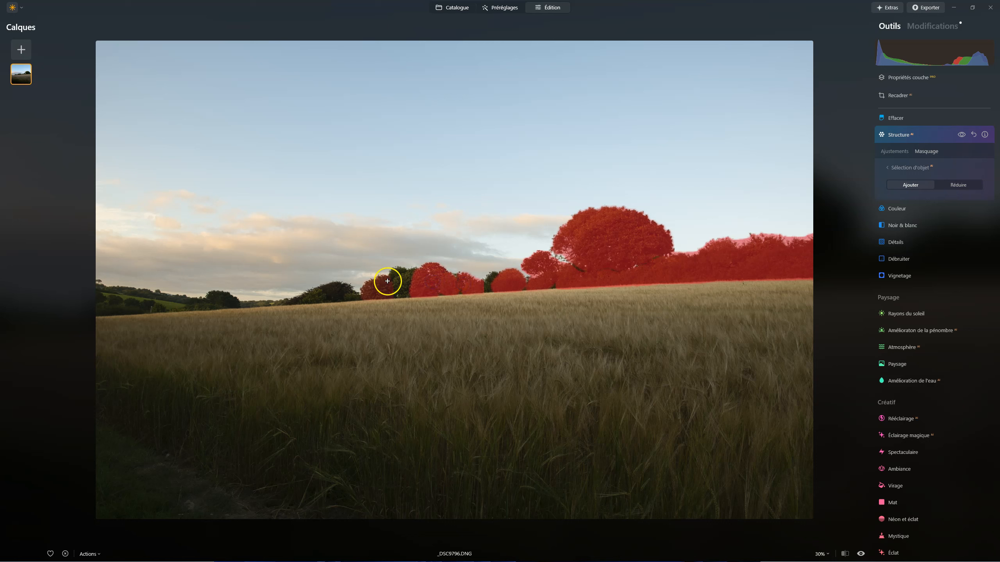
click(397, 281)
click(313, 293)
click(334, 291)
click(222, 299)
click(194, 311)
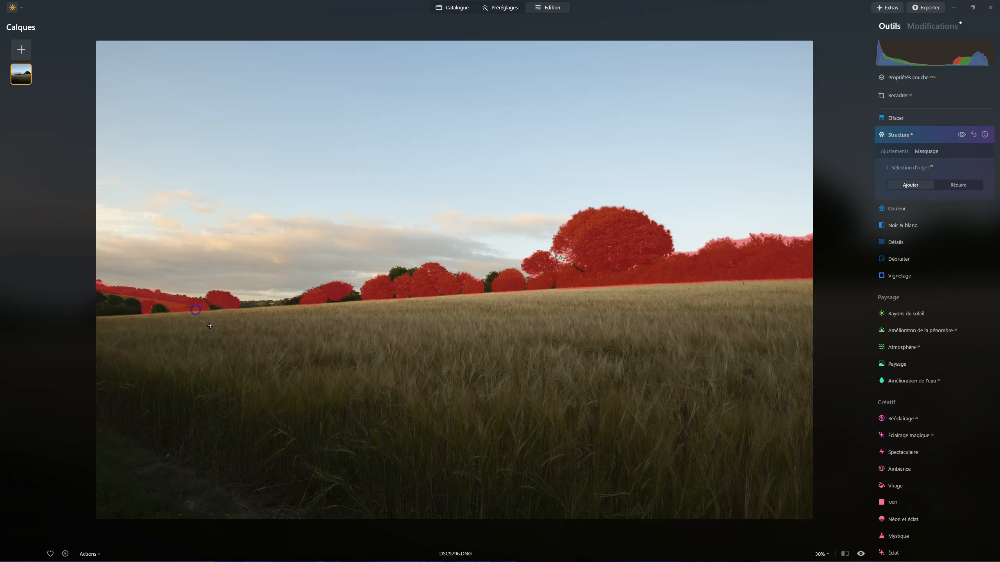
Step: Add the wheat field and the dark path in its near corner to the object mask, and clear the whole mask
click(212, 328)
click(174, 323)
click(221, 357)
click(260, 306)
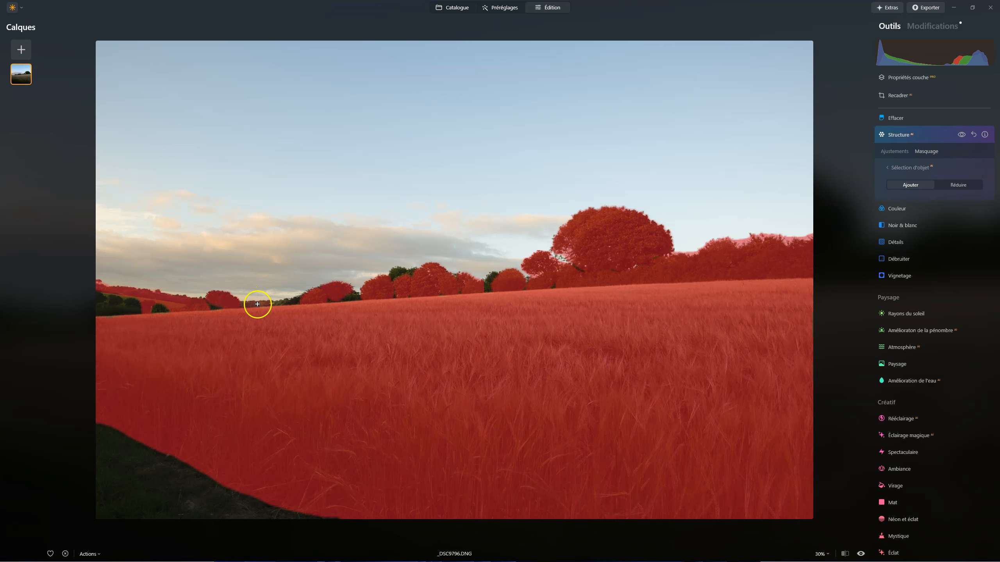
click(216, 396)
click(127, 478)
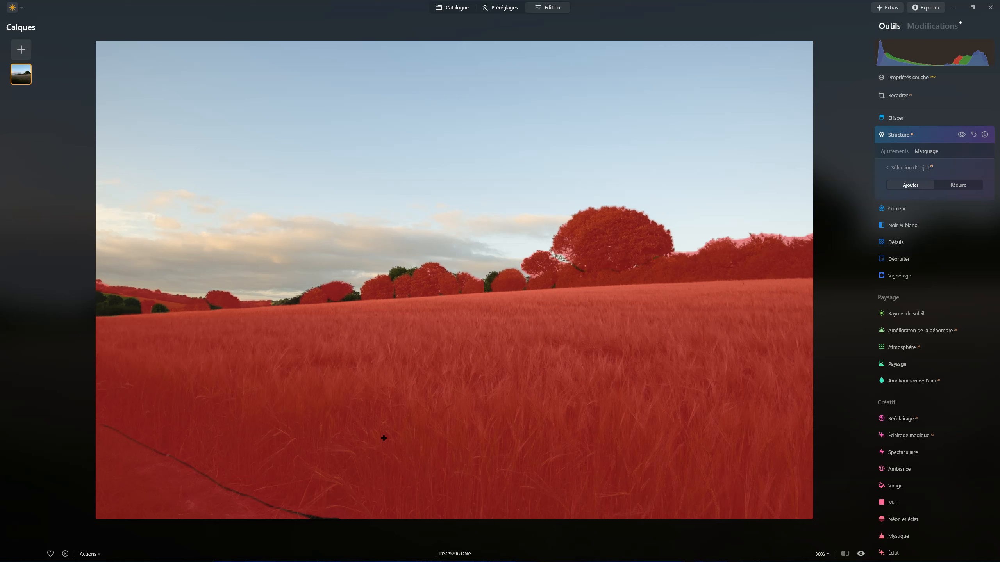
click(891, 172)
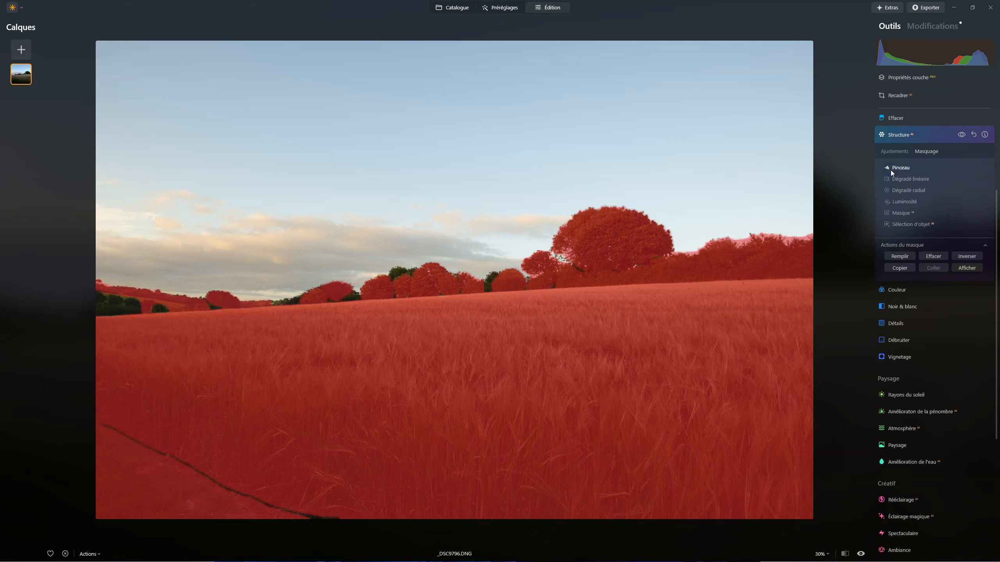
click(932, 256)
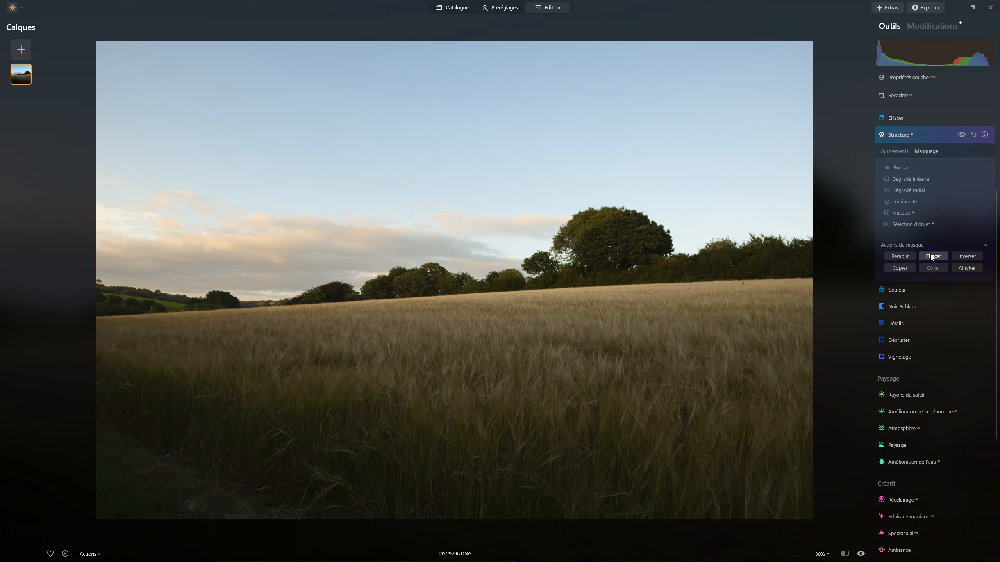
Step: Try a Luminosité mask by sampling the clouds and the middle of the wheat field, and reset the luminance selection
click(910, 204)
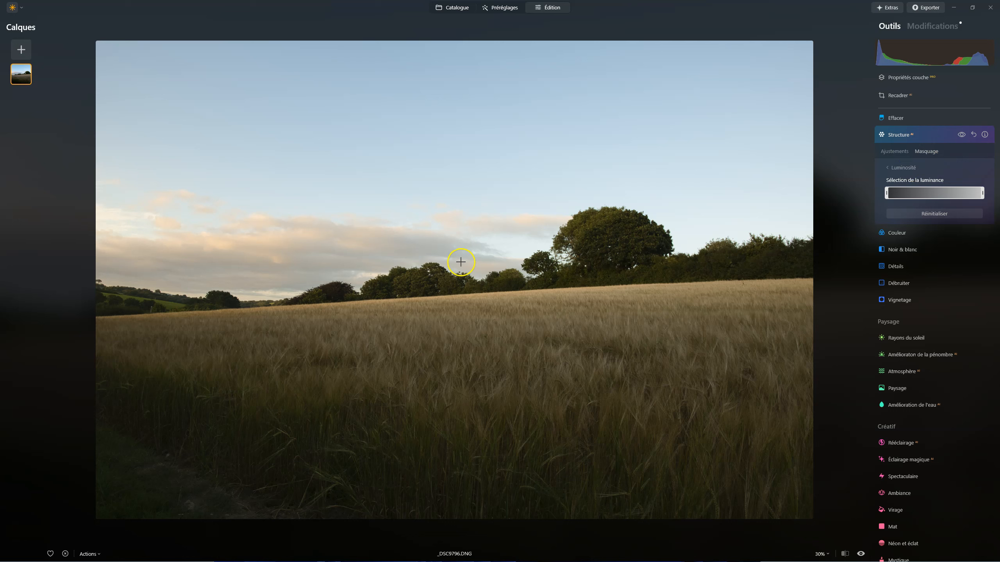
click(268, 238)
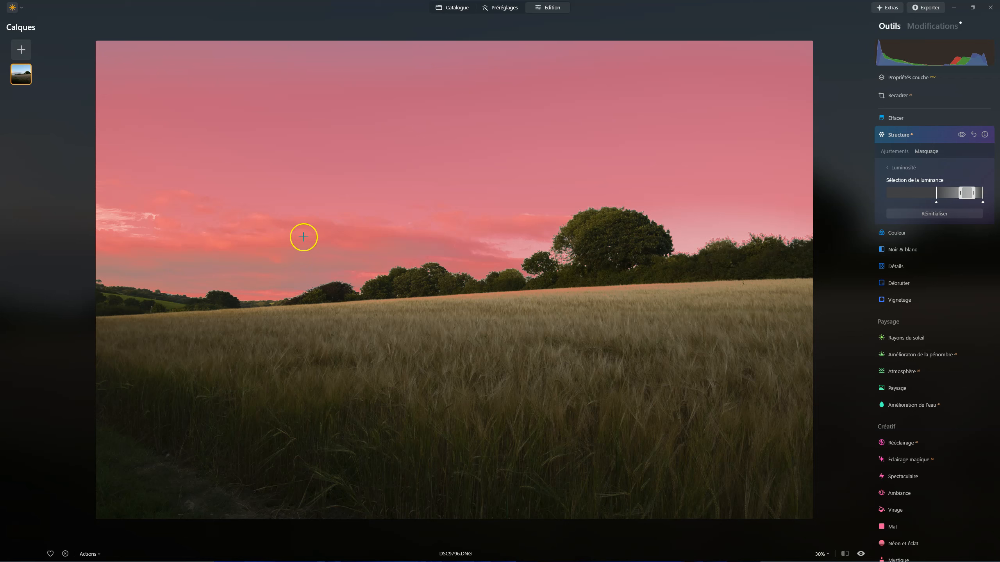
click(504, 364)
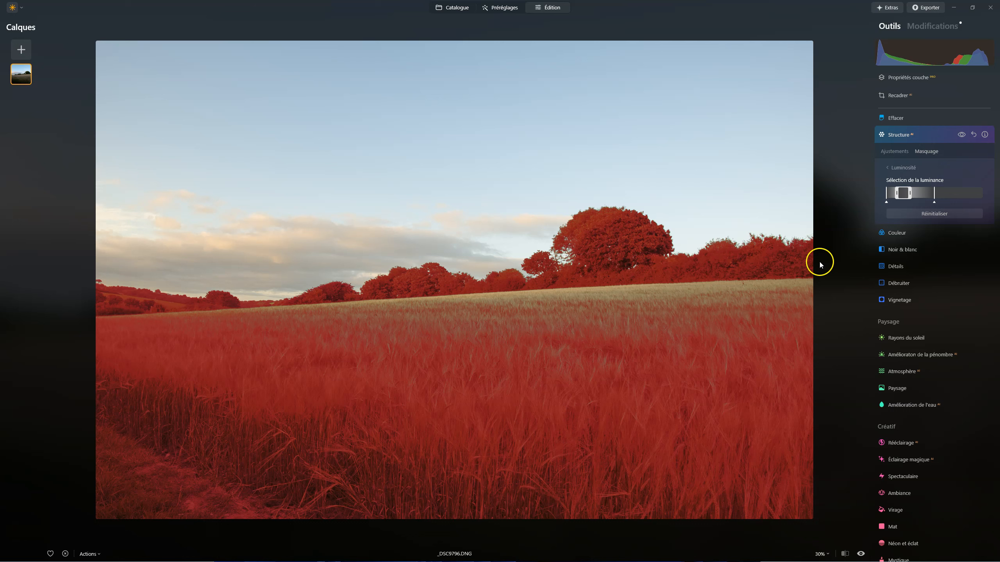
click(930, 213)
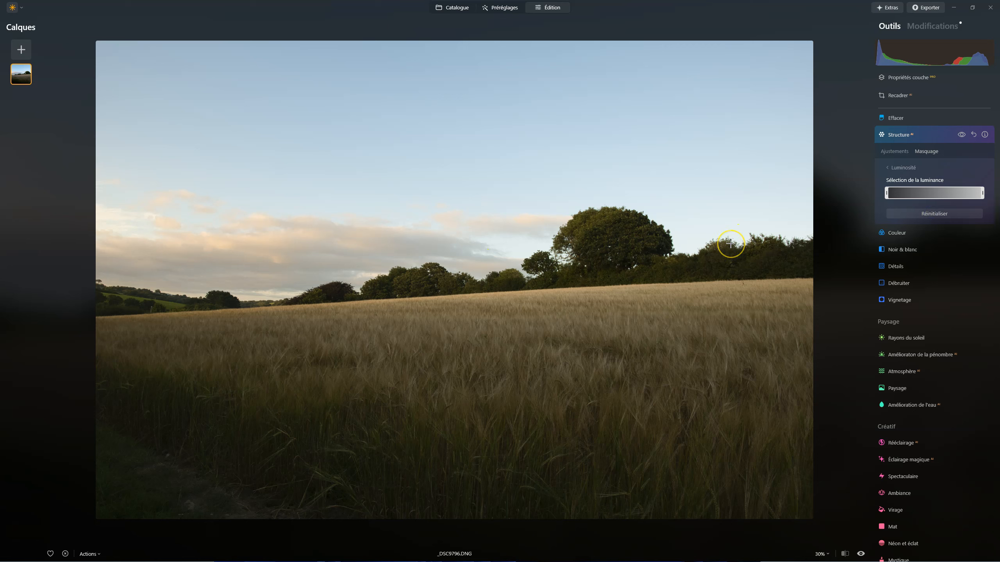
Step: Sample the brightness of the large tree and the far part of the field for the mask, and reset the selection
click(620, 237)
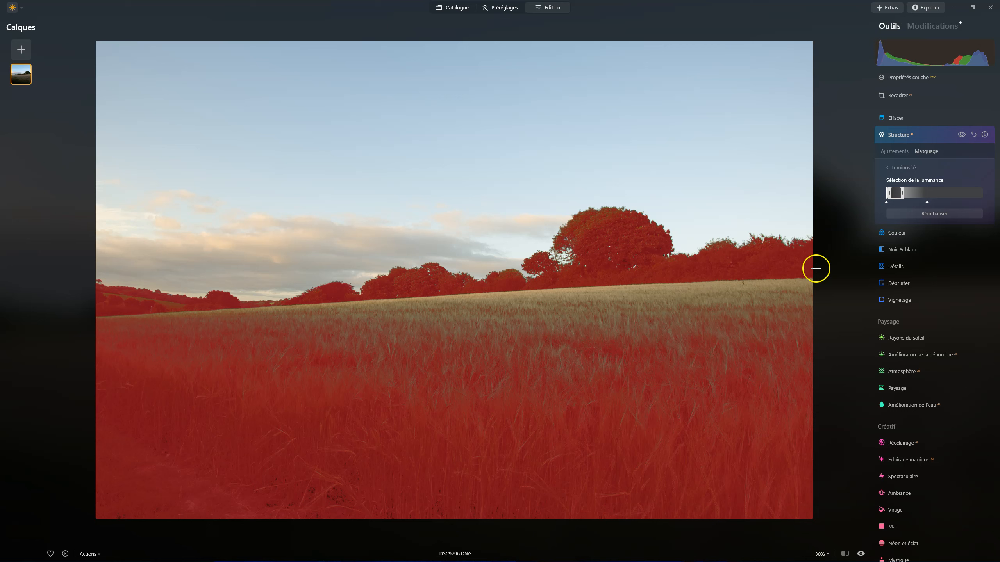
click(653, 307)
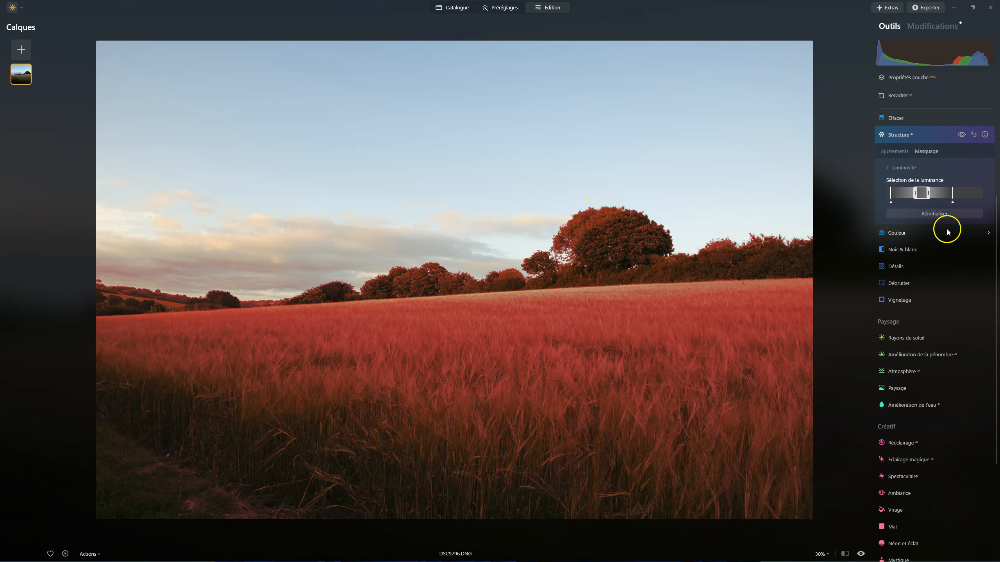
click(944, 217)
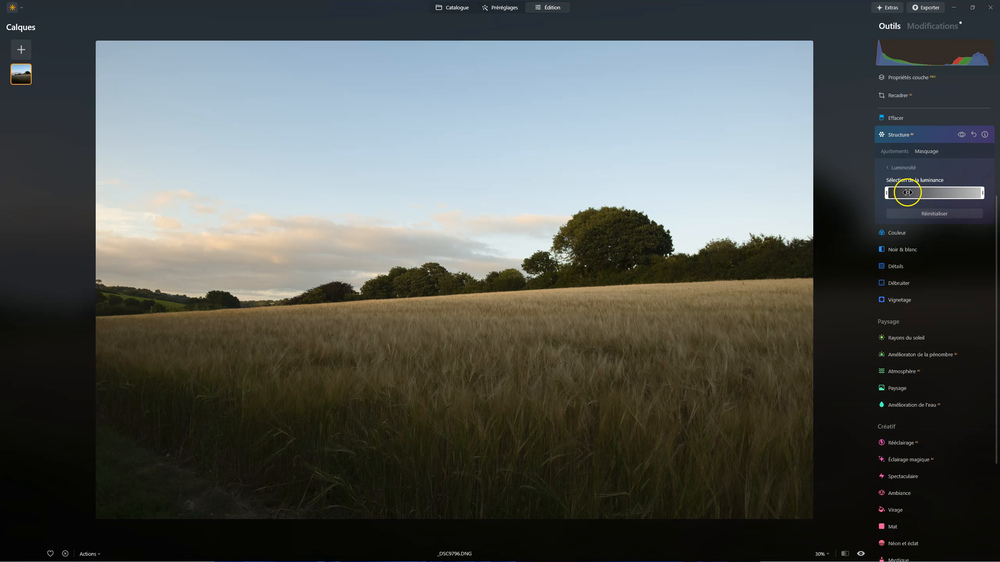
Step: Narrow the luminance selection to a band of midtones and shift the band slightly towards the shadows
drag(889, 193, 922, 194)
drag(984, 194, 944, 196)
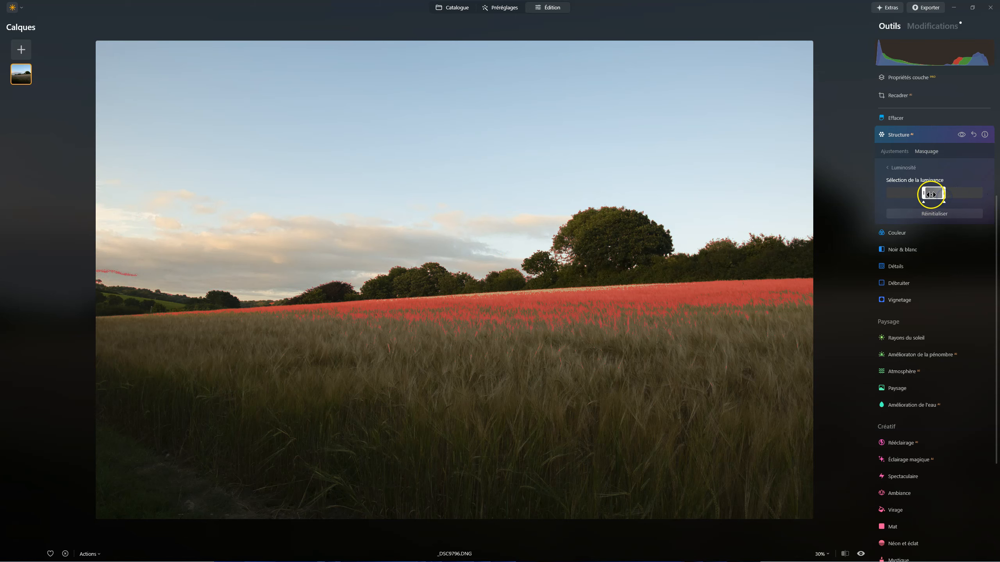
mouse_move(933, 193)
mouse_down()
mouse_move(895, 193)
mouse_move(927, 192)
mouse_up()
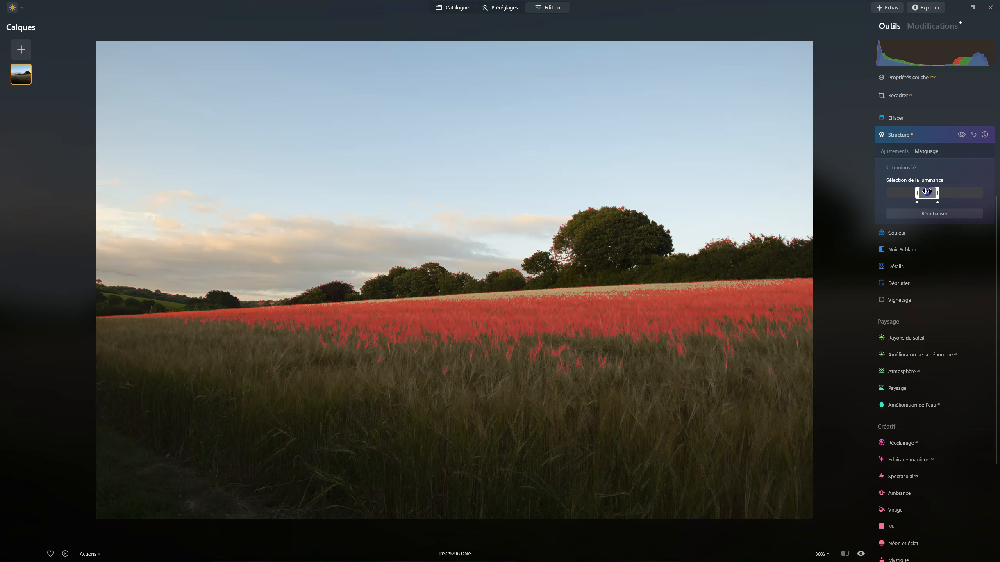
click(916, 194)
Step: Extend the luminance range down to the darkest tones, fine-tune its upper limit to exclude the clouds, and return to the mask tools
drag(907, 192, 861, 192)
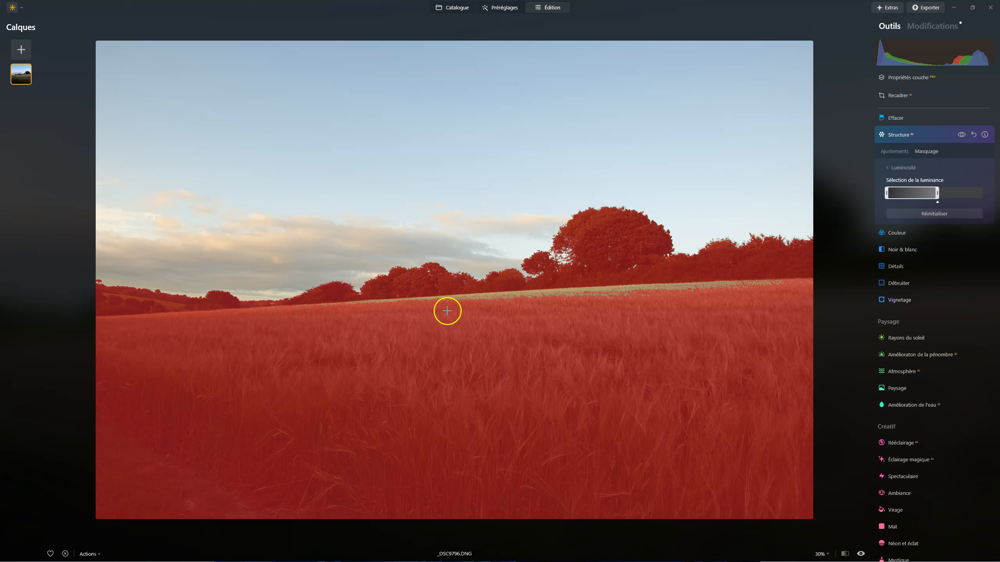
mouse_move(938, 193)
mouse_down()
mouse_move(965, 194)
mouse_move(940, 194)
mouse_move(950, 194)
mouse_up()
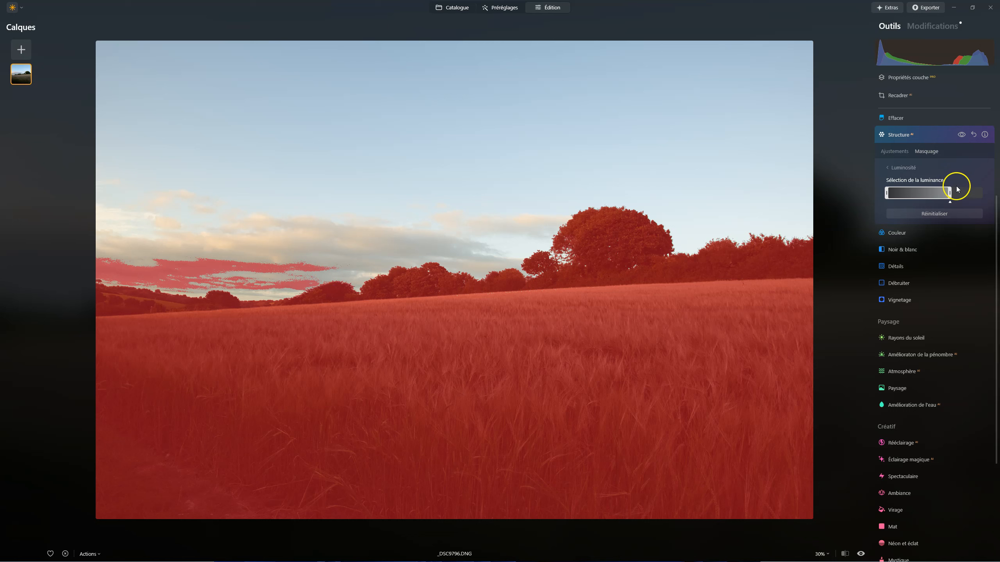
drag(950, 192, 940, 192)
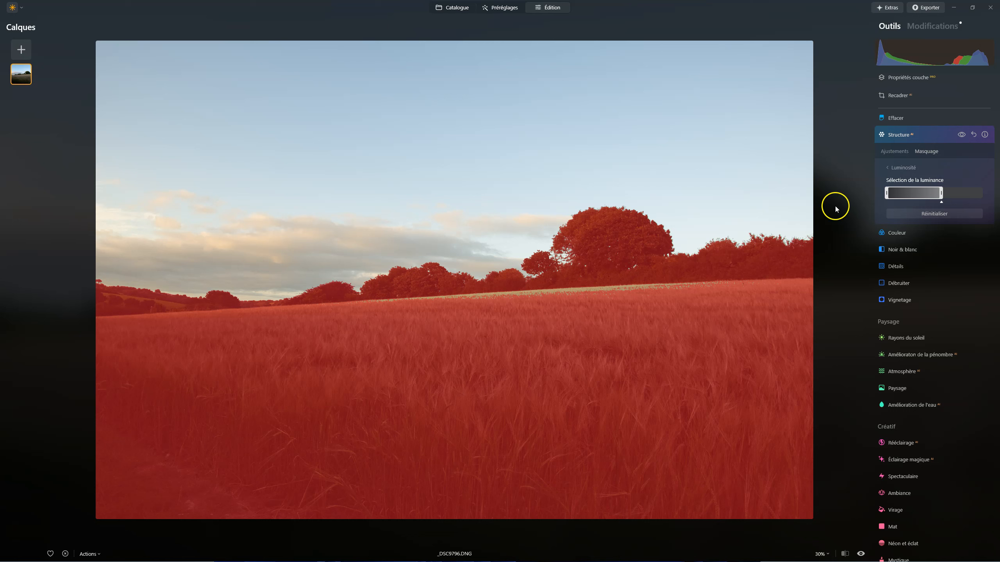
click(900, 169)
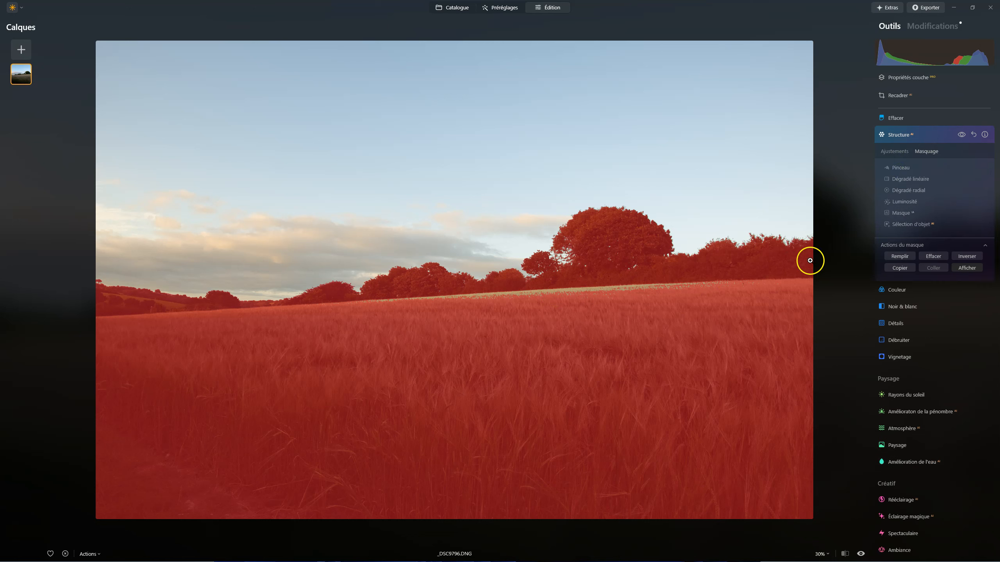
Step: Brush the unmasked strip along the field's far edge, below the trees, into the Structure mask
click(905, 168)
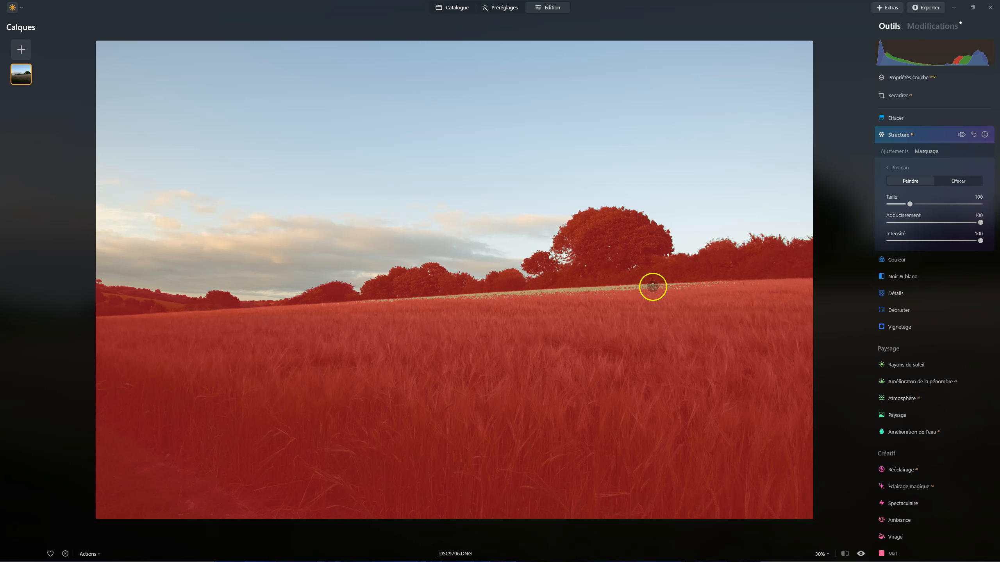
click(415, 314)
drag(415, 314, 565, 307)
click(467, 307)
mouse_move(467, 307)
mouse_down()
mouse_move(643, 297)
mouse_move(389, 306)
mouse_up()
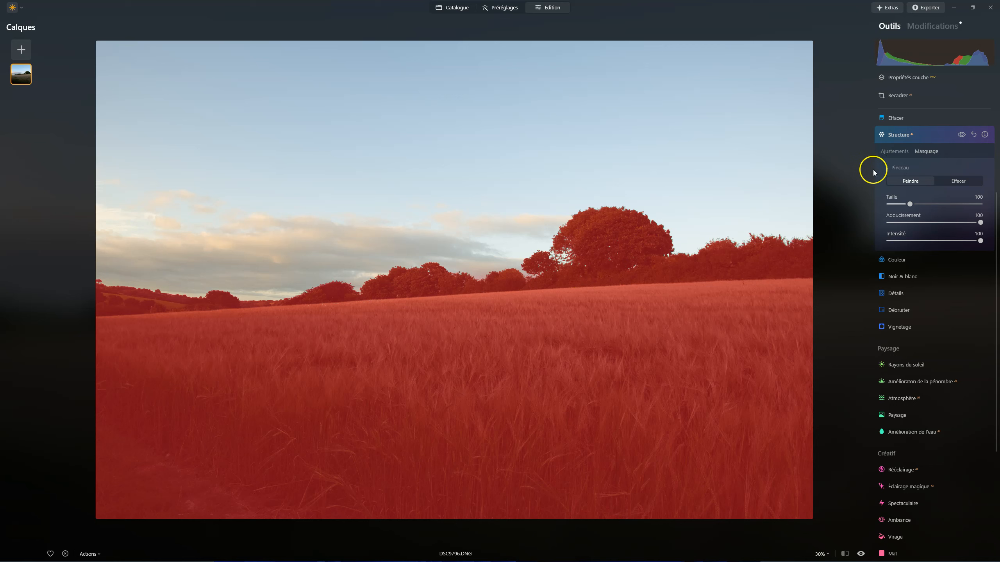
Step: Set the Structure Quantité to 82 and copy its mask
click(894, 154)
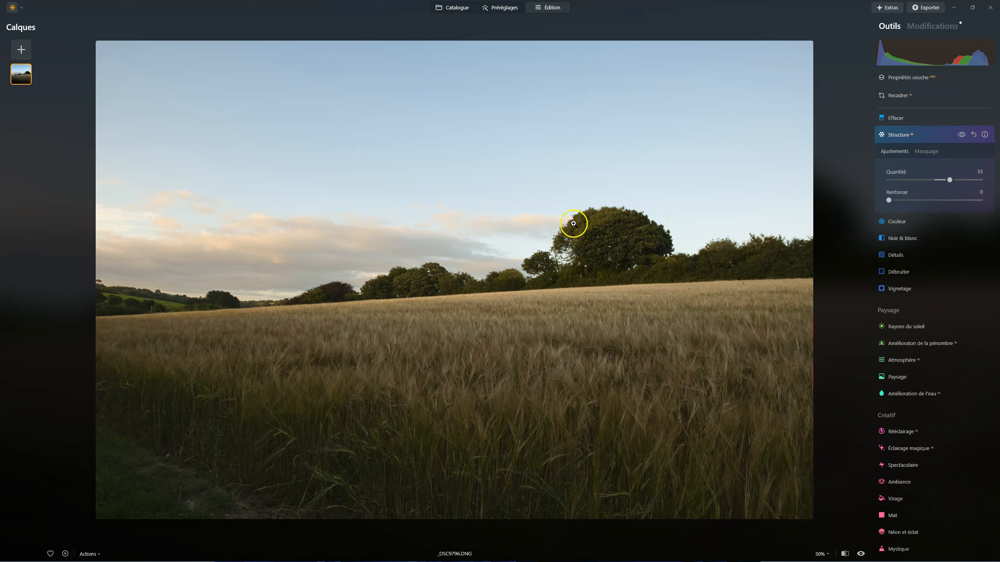
drag(950, 180, 972, 181)
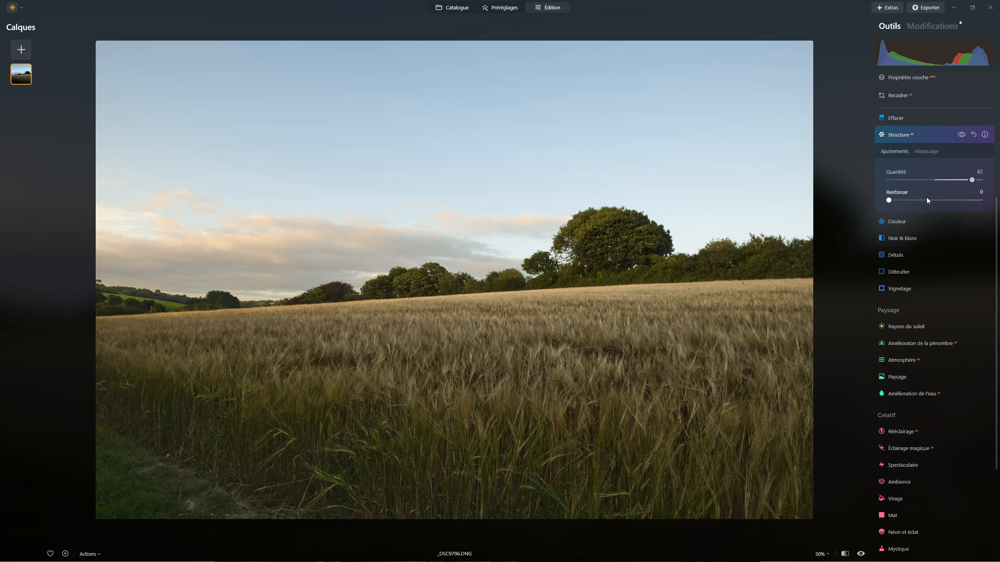
click(929, 152)
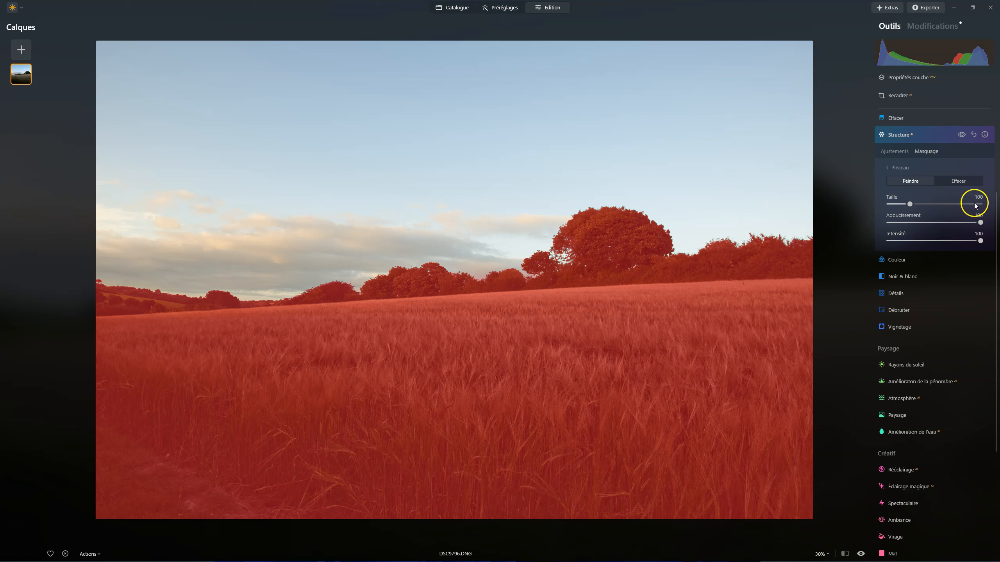
click(899, 169)
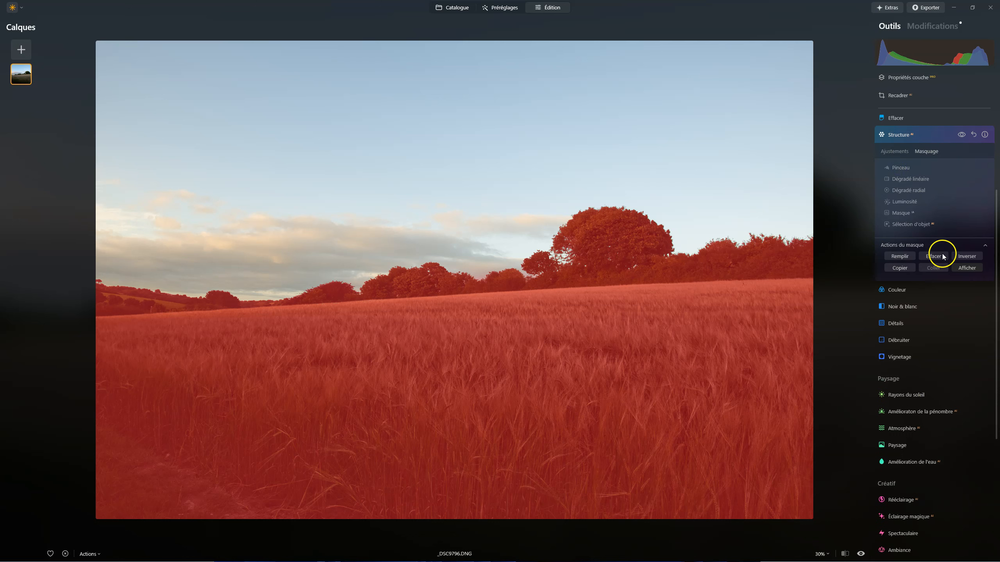
click(897, 270)
Step: Close Structure and, in the Paysage tool, raise Heure dorée to 48, easing it back slightly
click(912, 135)
click(914, 239)
click(898, 307)
drag(888, 356, 934, 352)
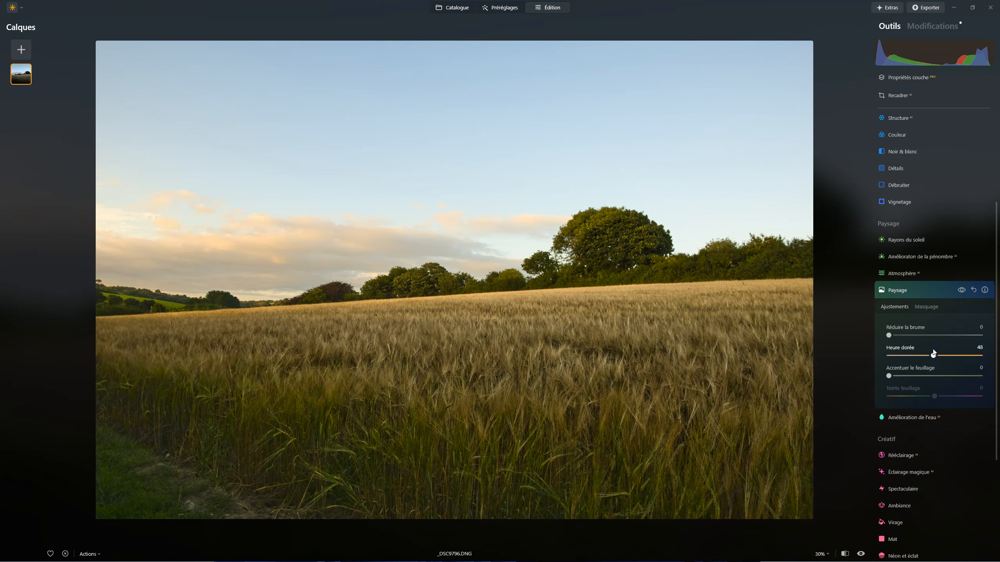
drag(934, 358, 920, 356)
Step: Paste the copied land mask into the Paysage adjustment and briefly display the overlay to check it
click(925, 307)
scroll(921, 275, down, 3)
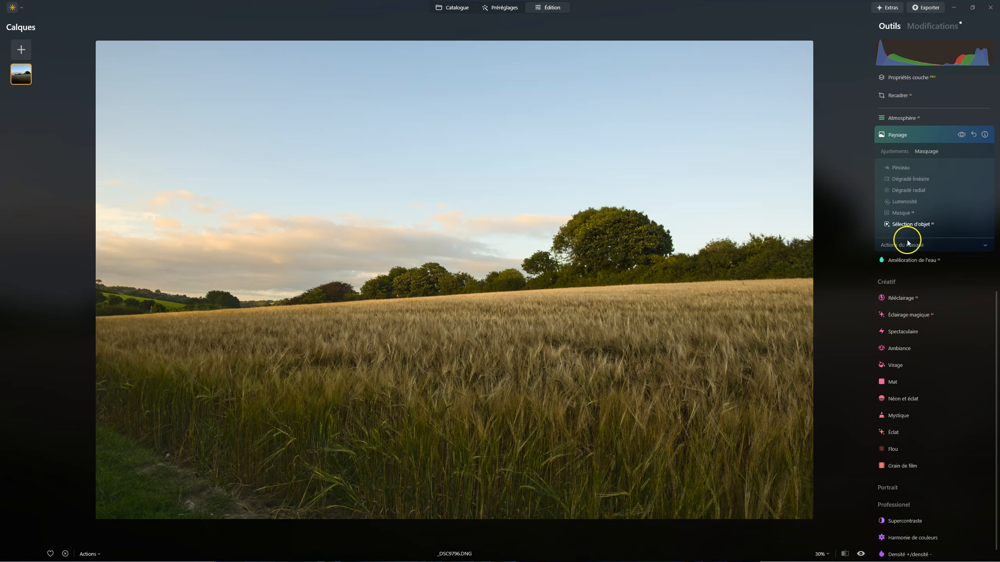
click(906, 245)
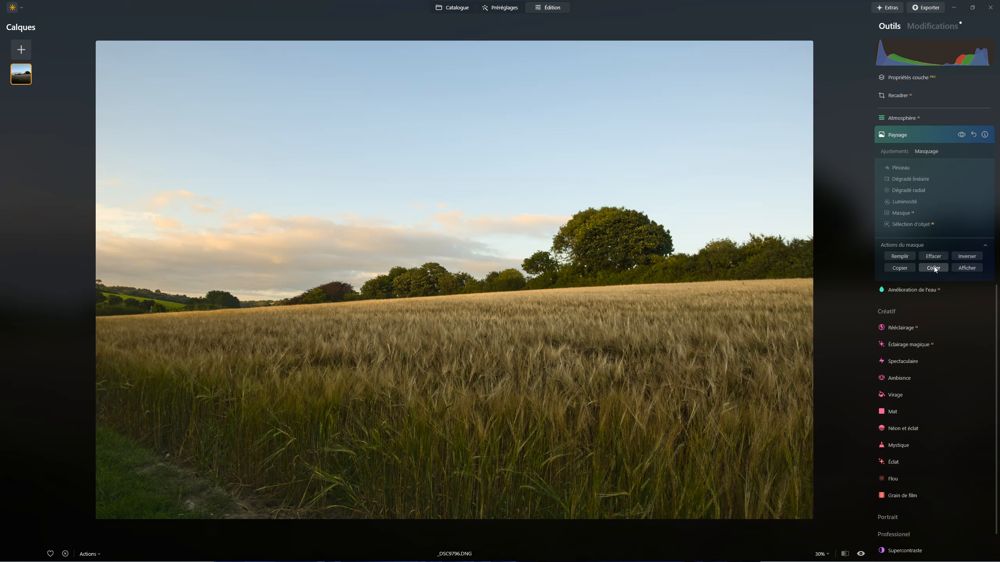
click(966, 268)
click(966, 268)
Step: Set Heure dorée to 25 for the land, compare with the effect off, and close Paysage
click(895, 151)
mouse_move(919, 200)
mouse_down()
mouse_move(881, 199)
mouse_move(929, 201)
mouse_move(912, 203)
mouse_up()
click(891, 200)
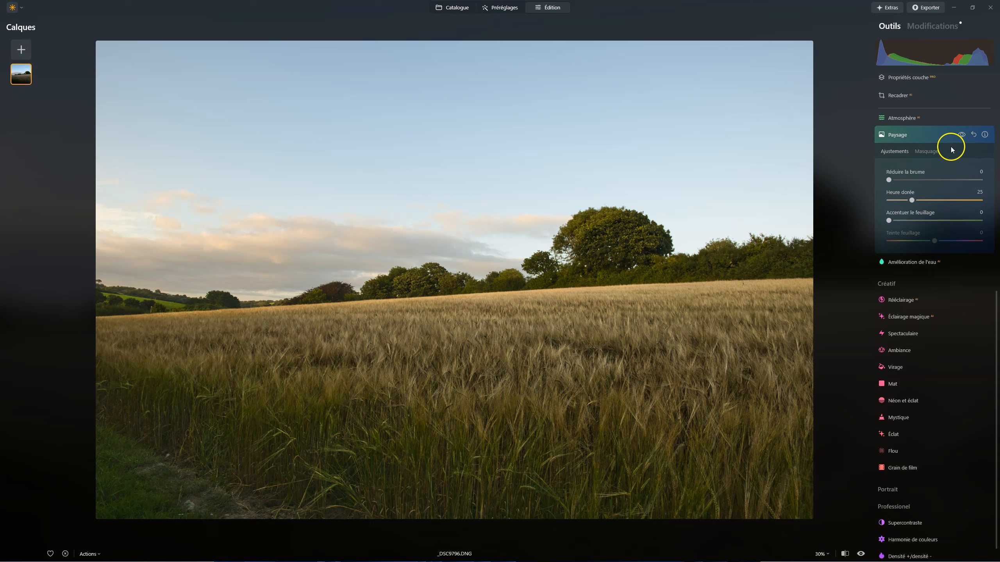
click(962, 135)
click(907, 136)
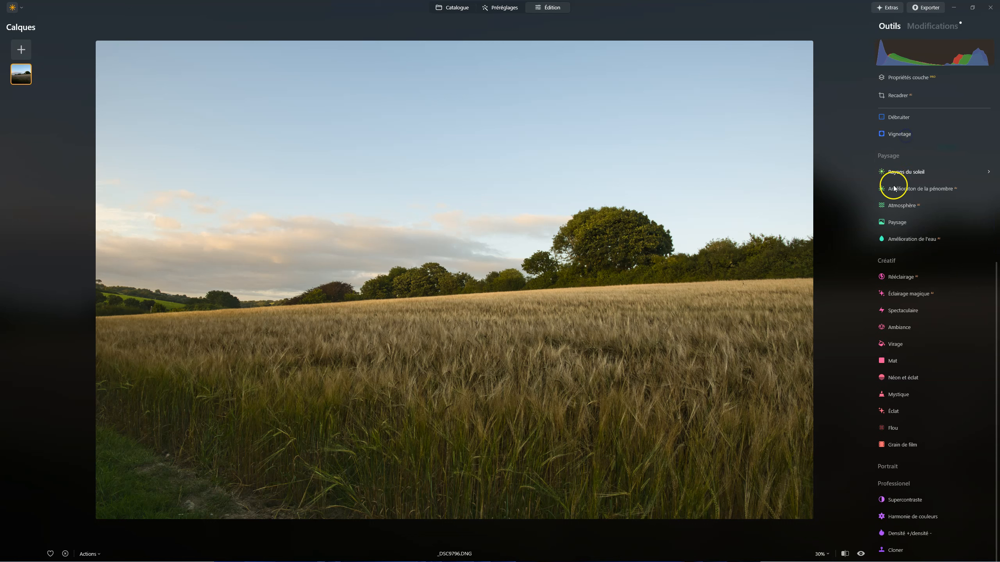
Step: Start a second Paysage adjustment, paste the copied mask with its overlay shown, and invert it to cover the sky
click(901, 223)
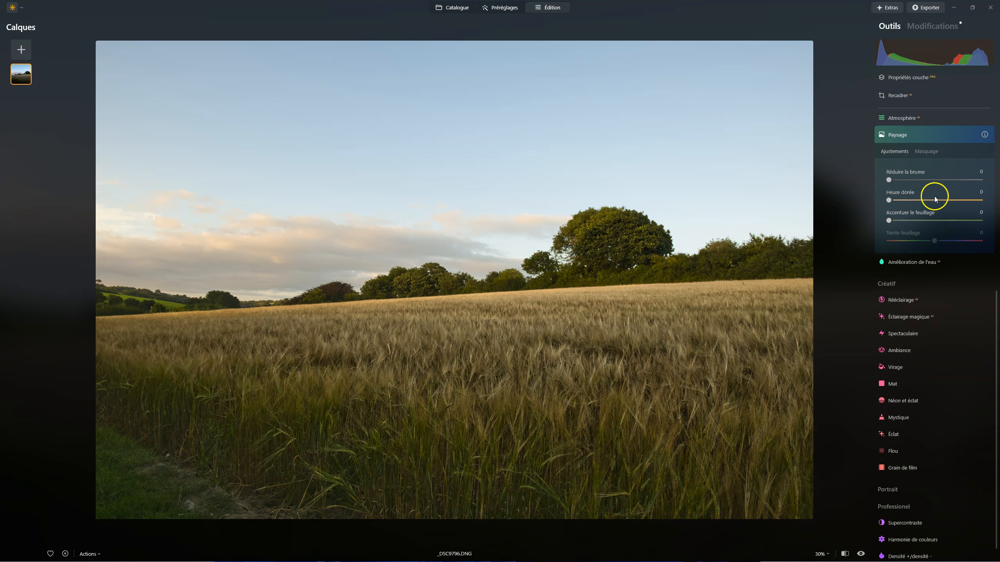
click(928, 151)
click(937, 268)
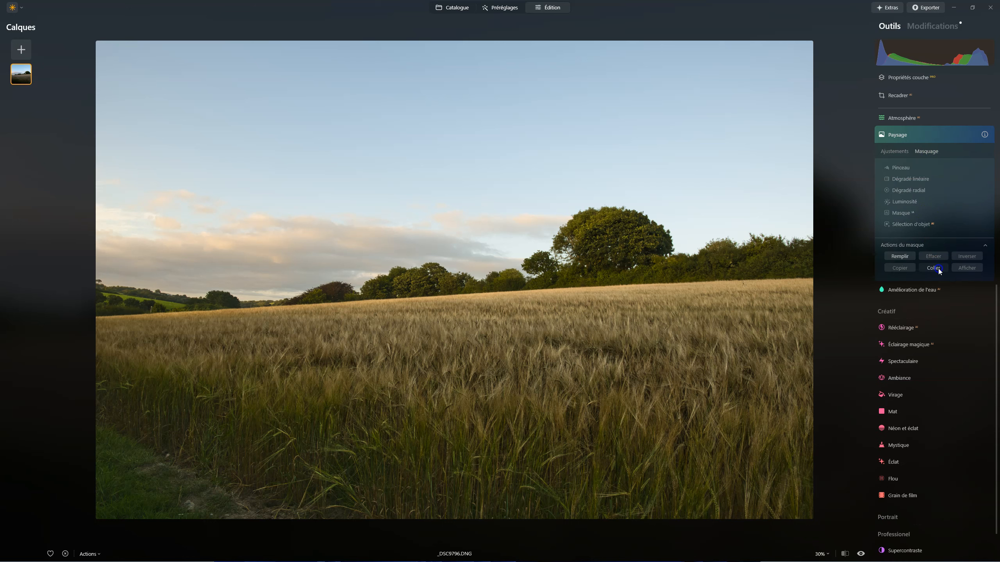
click(965, 268)
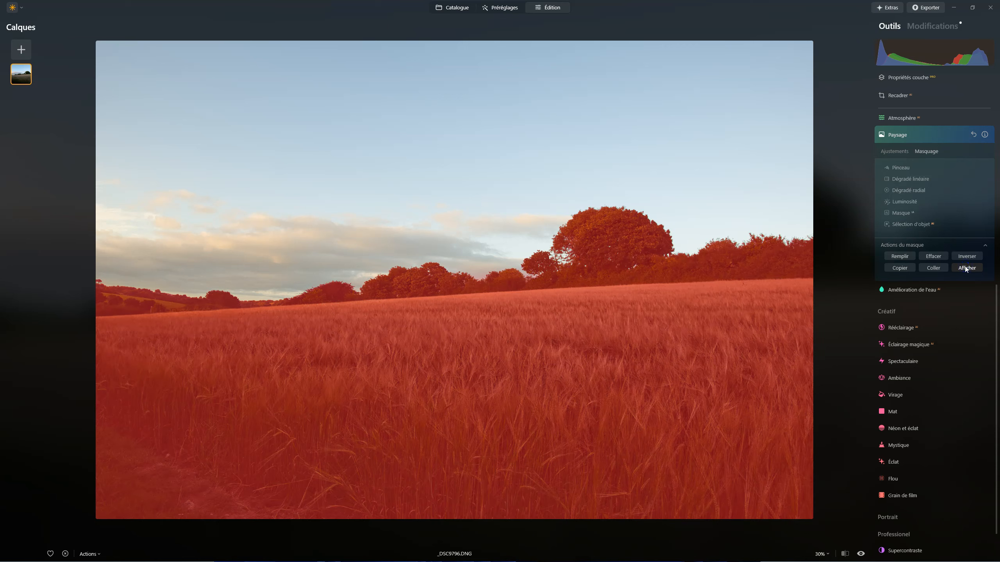
click(965, 256)
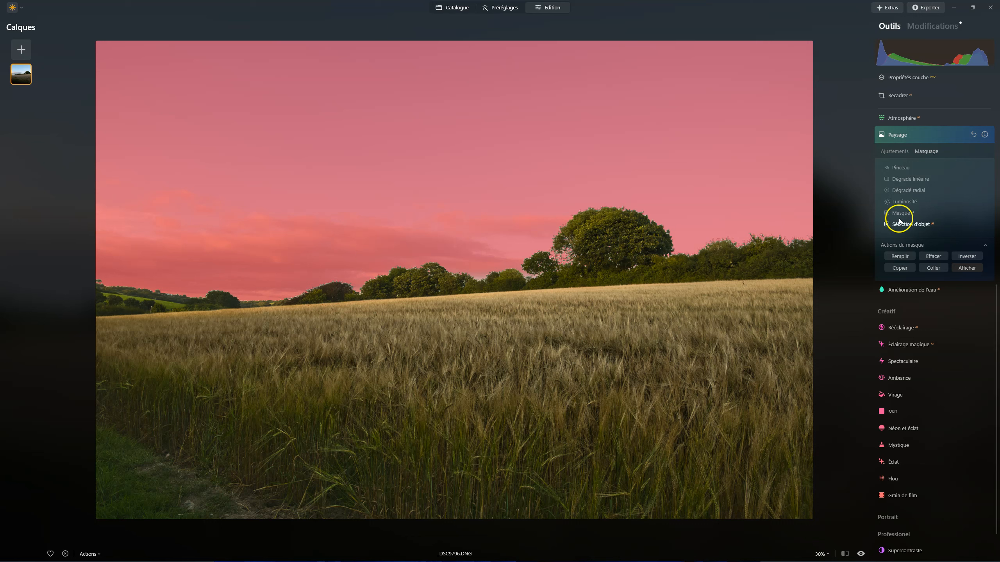
Step: Set Heure dorée to 38 for the sky, compare with the effect off, and close Paysage
click(896, 152)
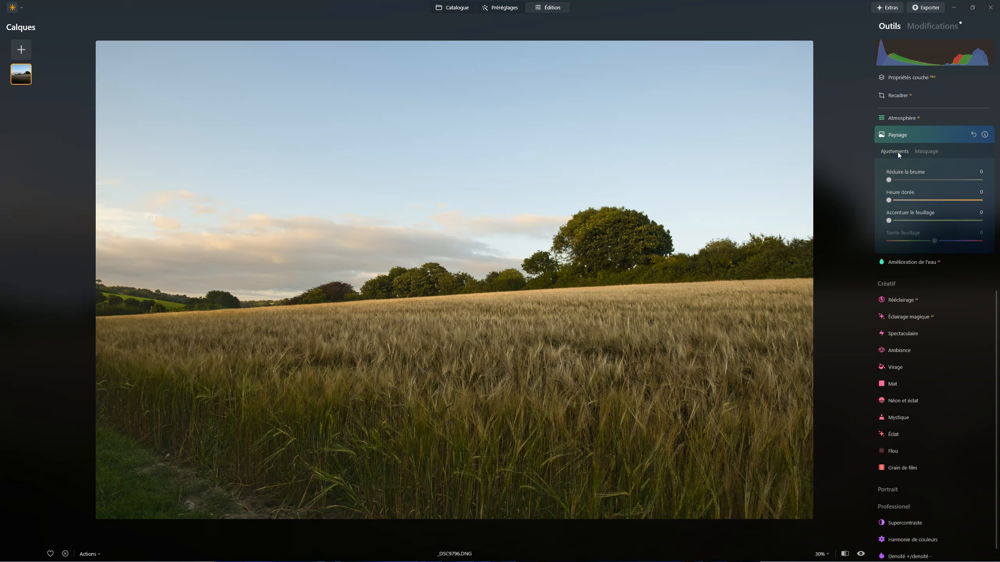
drag(890, 200, 927, 203)
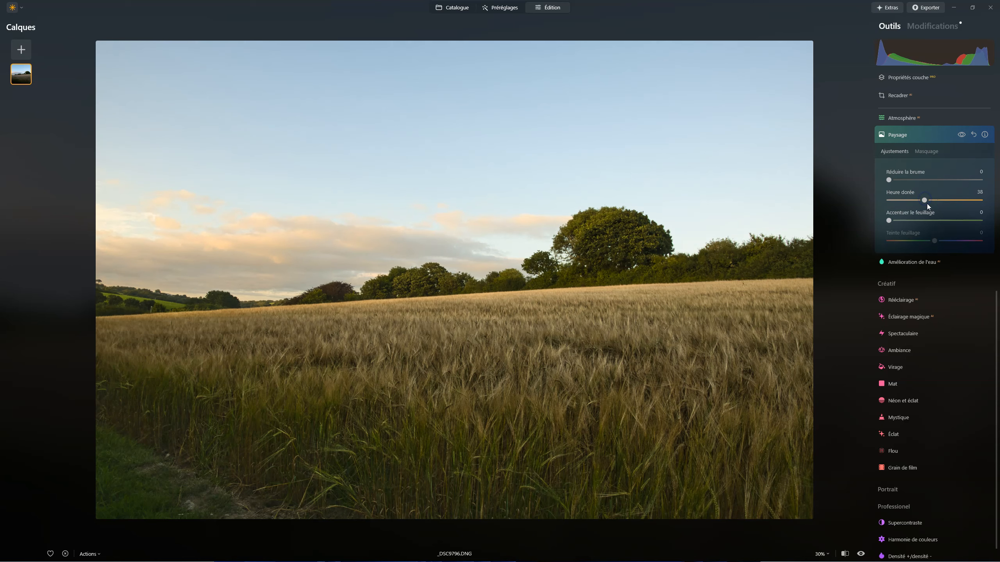
click(962, 134)
click(886, 136)
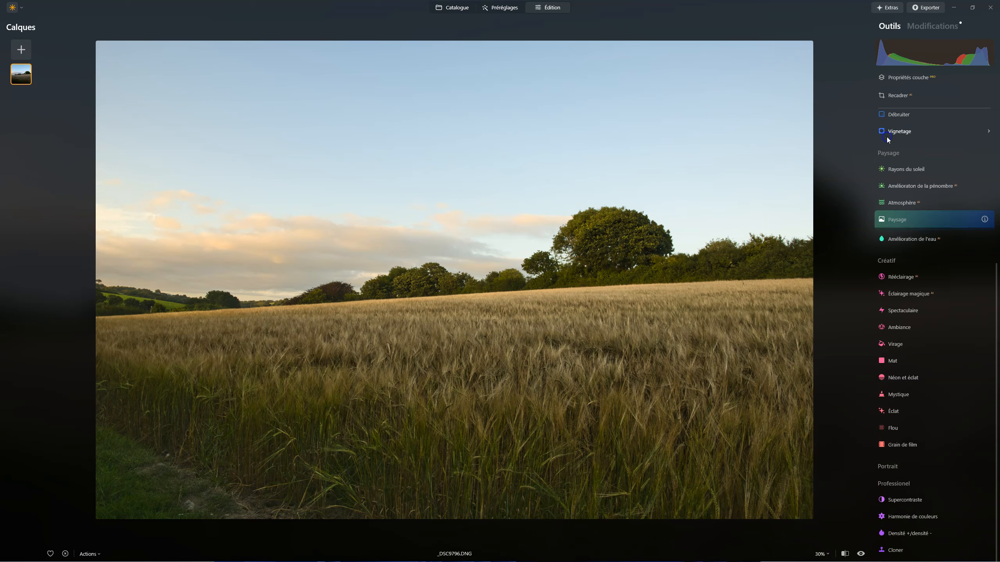
Step: Review the Structure edit and the two Paysage edits in the list of modifications, and return to the tools
click(932, 26)
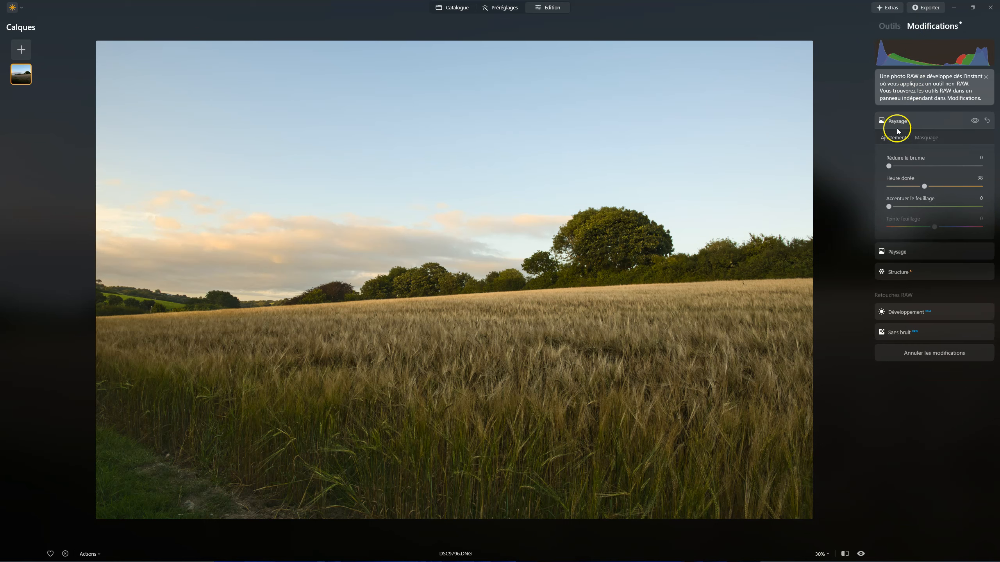
click(895, 271)
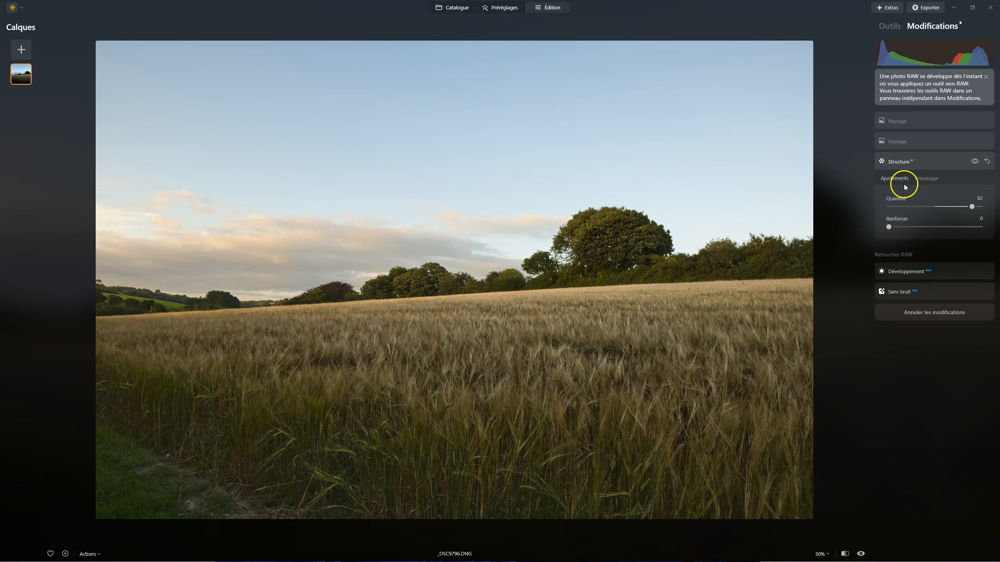
click(890, 142)
click(894, 122)
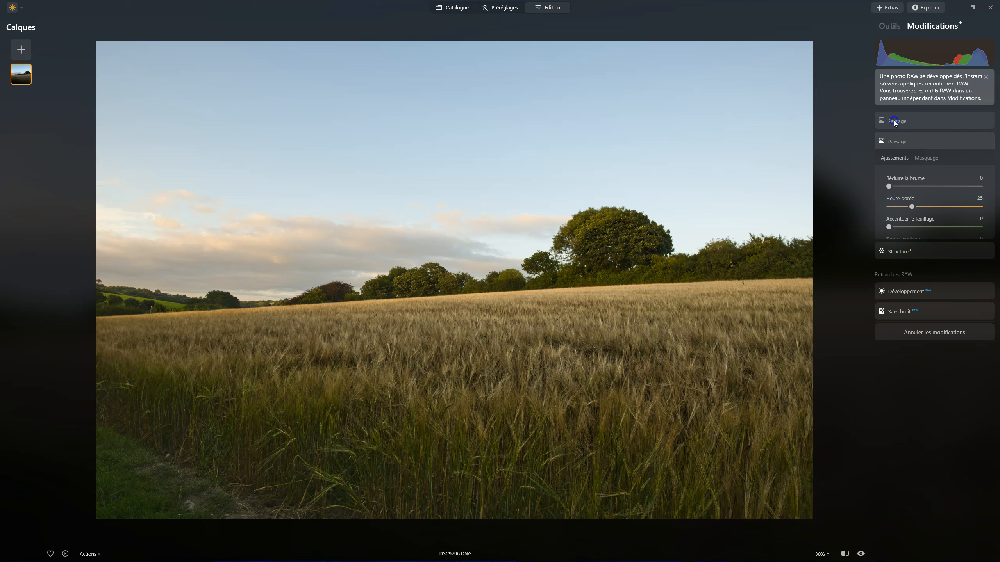
click(891, 27)
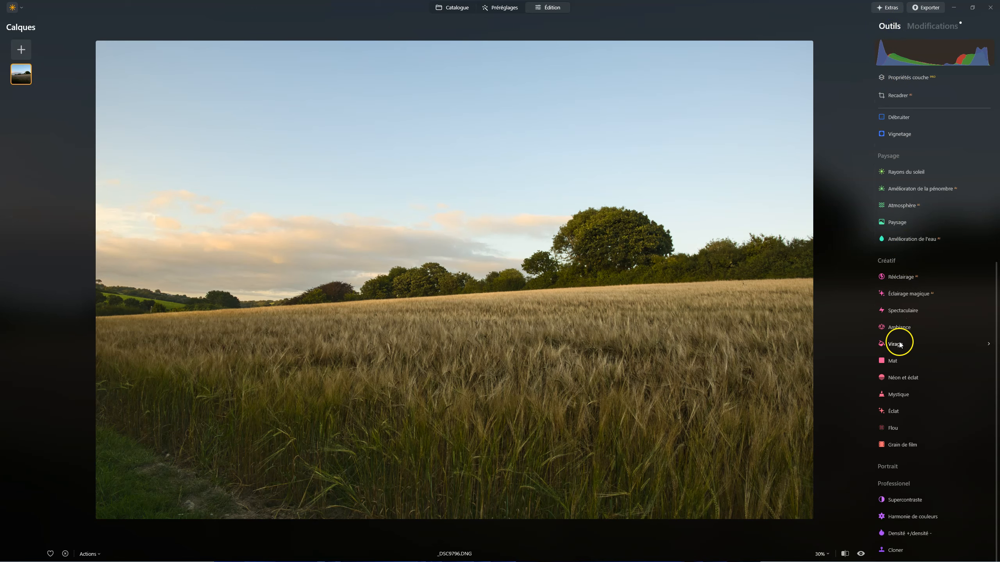
Step: Add a vignette with Quantité -85 and Taille 20, and centre it on the large tree
scroll(903, 275, up, 2)
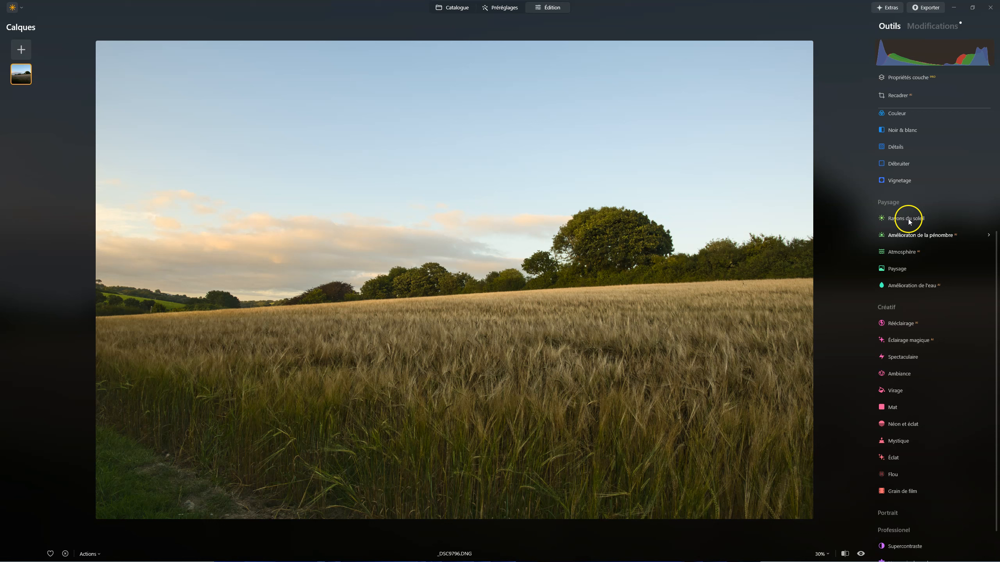
click(897, 181)
drag(917, 232, 895, 226)
drag(934, 246, 907, 247)
click(936, 200)
click(610, 239)
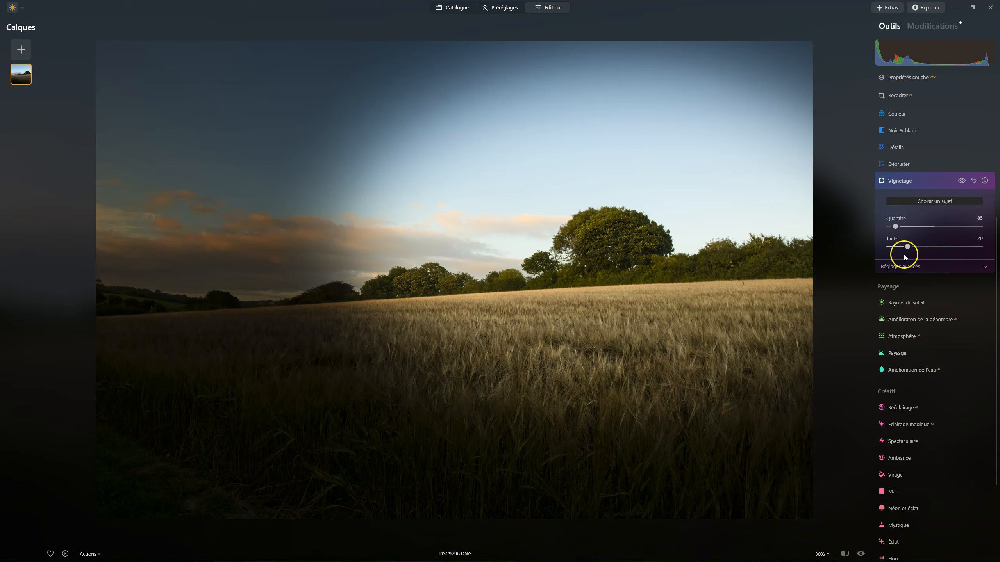
Step: In the vignette's advanced settings, set Progressivité to 100 and Lumière interne to 11
click(903, 266)
drag(934, 308, 980, 309)
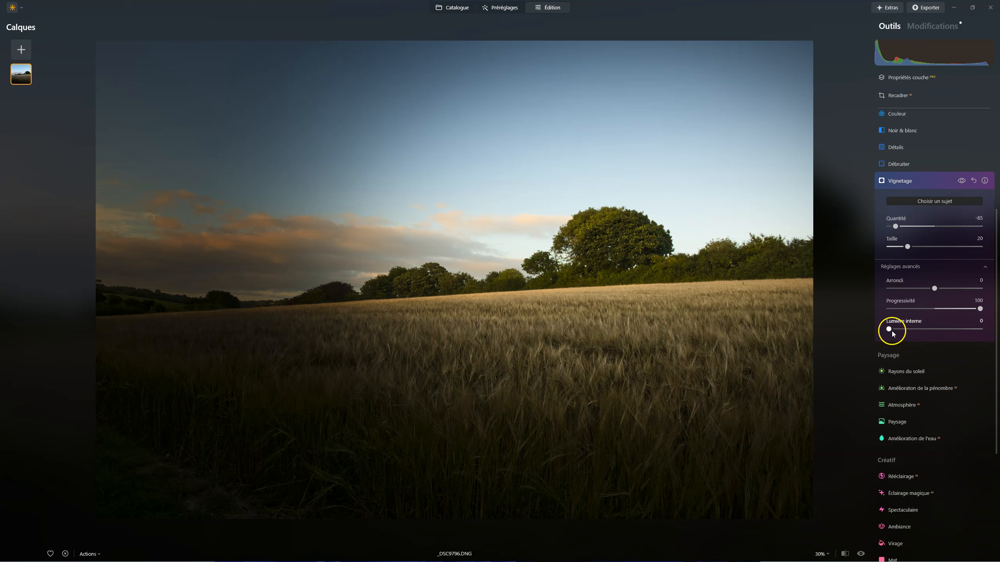
drag(889, 329, 903, 330)
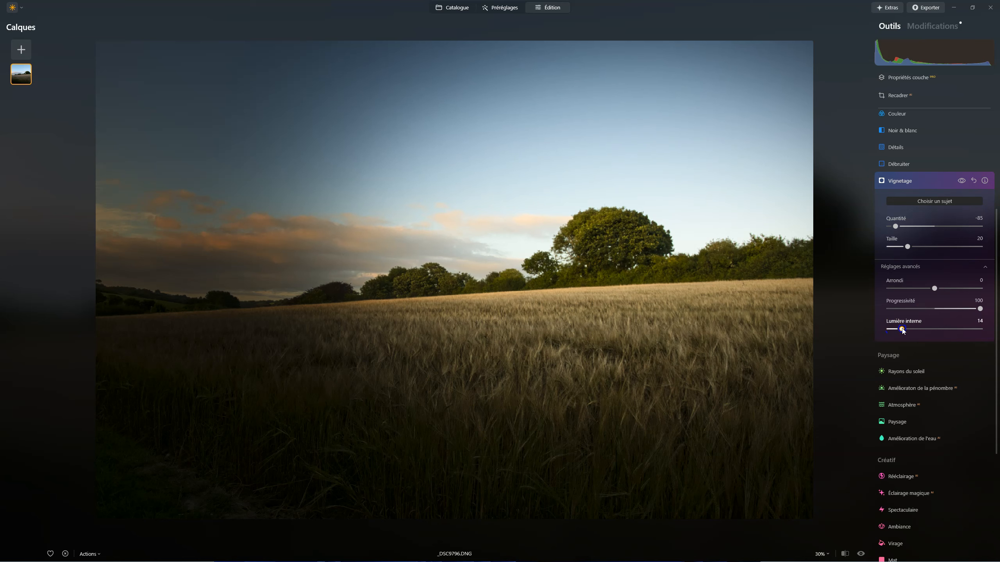
Step: Reduce the vignette's Taille to 0 and ease Quantité to -50 while trying its centre over the clouds near the distant hills
drag(895, 227, 859, 246)
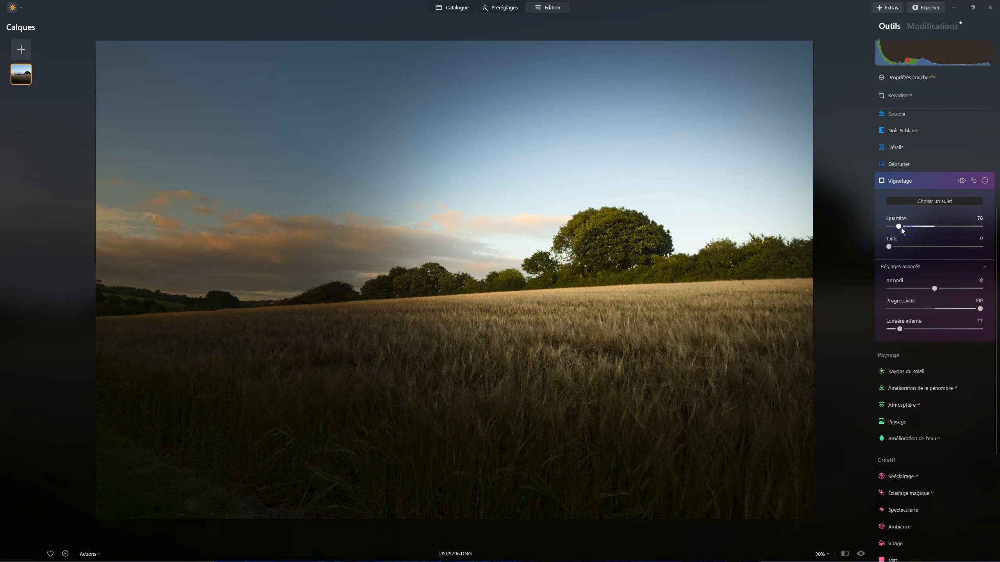
drag(902, 231, 912, 231)
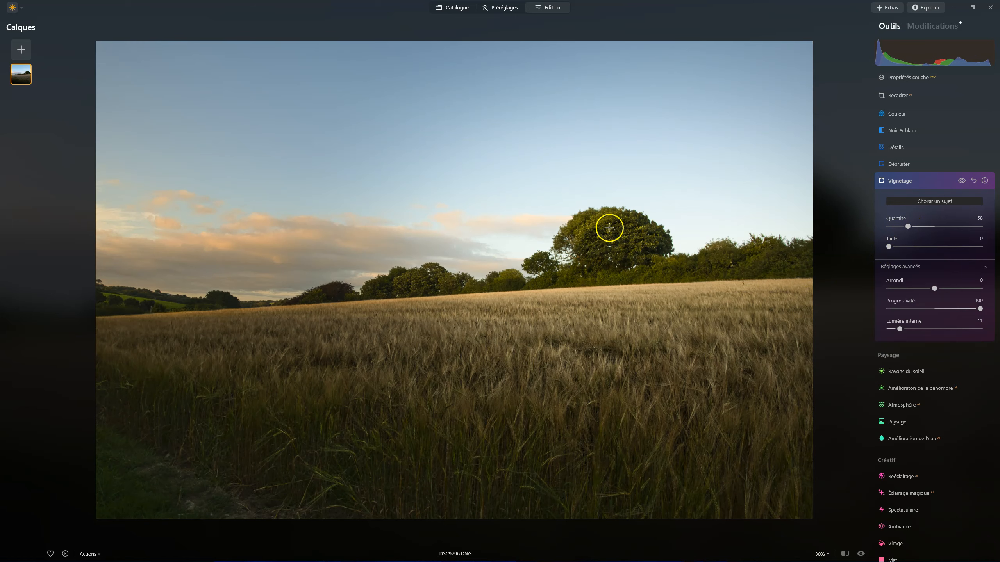
click(230, 271)
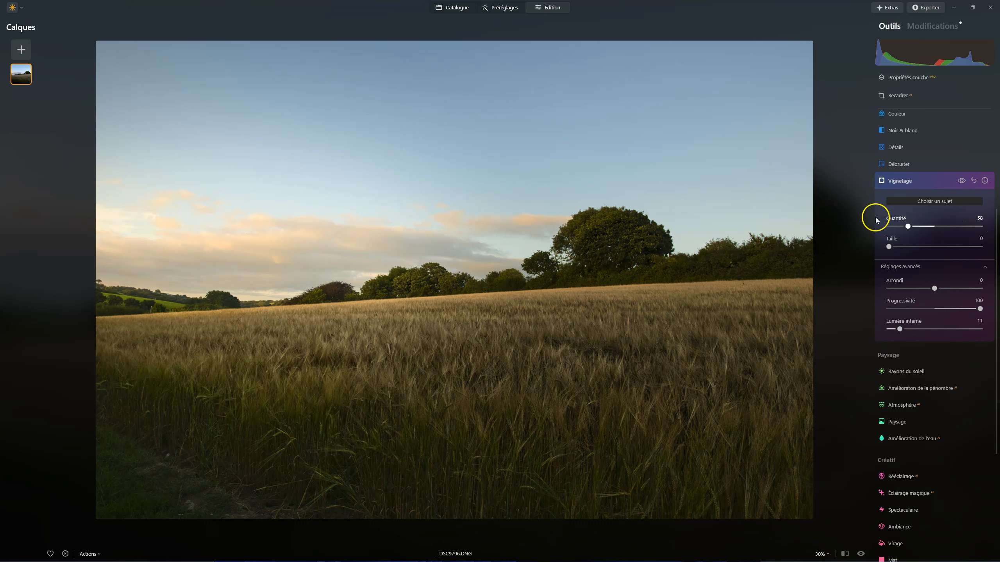
mouse_move(909, 226)
mouse_down()
mouse_move(919, 228)
mouse_move(911, 227)
mouse_up()
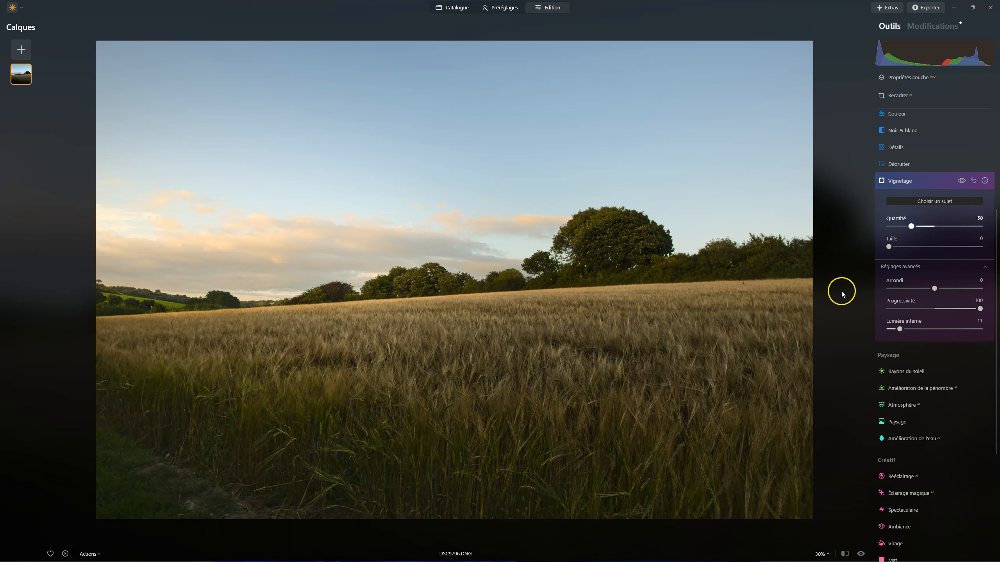
Step: Try several vignette centres, place it in the field below the large tree, set Quantité to -47, and close Vignetage
click(328, 360)
click(675, 378)
click(634, 260)
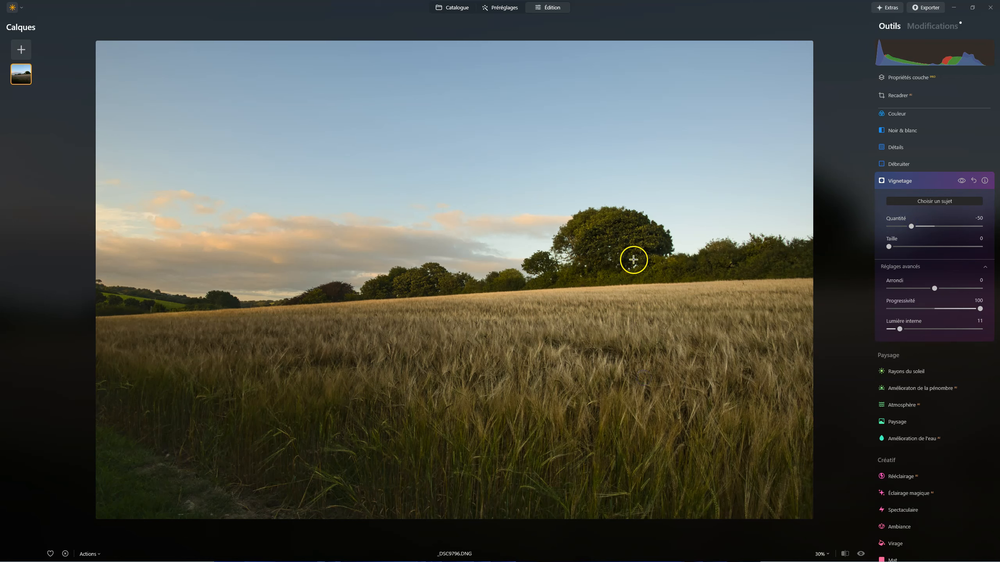
click(583, 355)
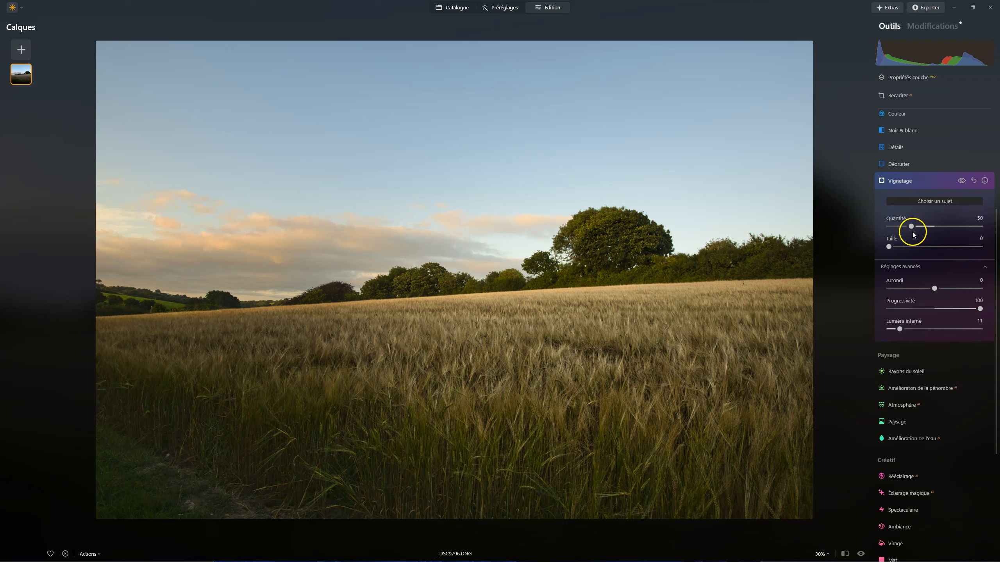
mouse_move(913, 230)
mouse_down()
mouse_move(929, 231)
mouse_move(914, 230)
mouse_up()
click(907, 178)
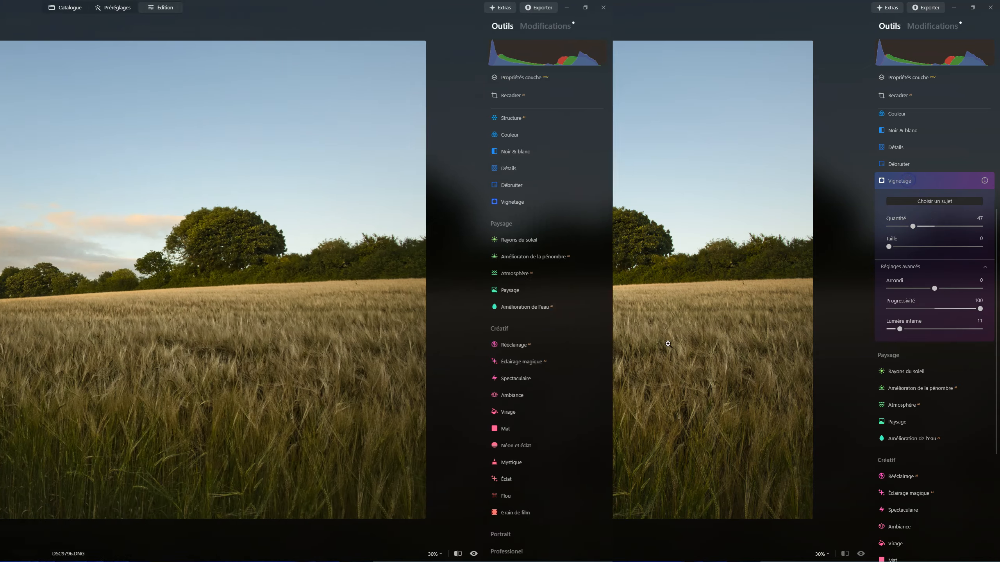